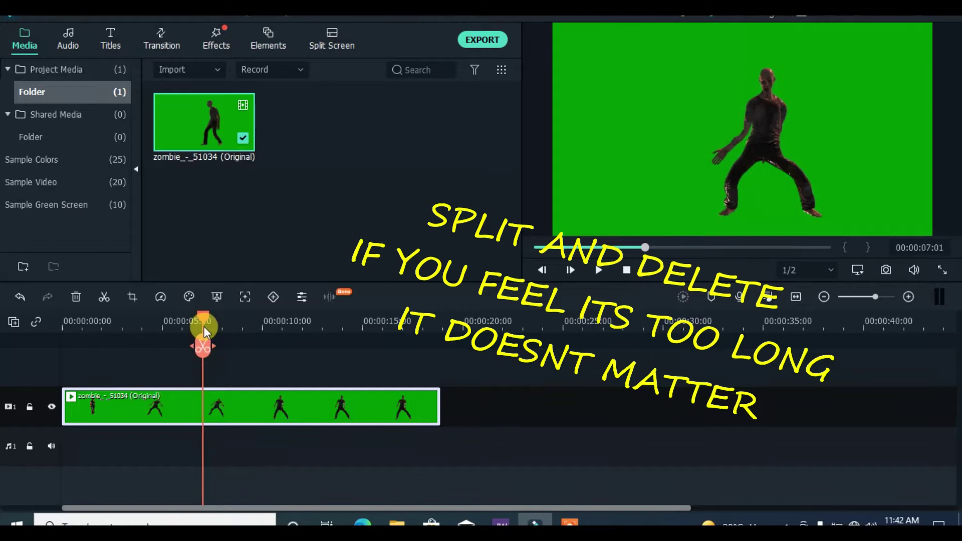
- Split the zombie clip at about 7 seconds, delete the remaining part and play back the shortened clip
{"action": "left_click_drag", "start_coordinate": [205, 327], "coordinate": [183, 321]}
{"action": "left_click", "coordinate": [104, 297]}
{"action": "left_click", "coordinate": [75, 296]}
{"action": "key", "text": "Home"}
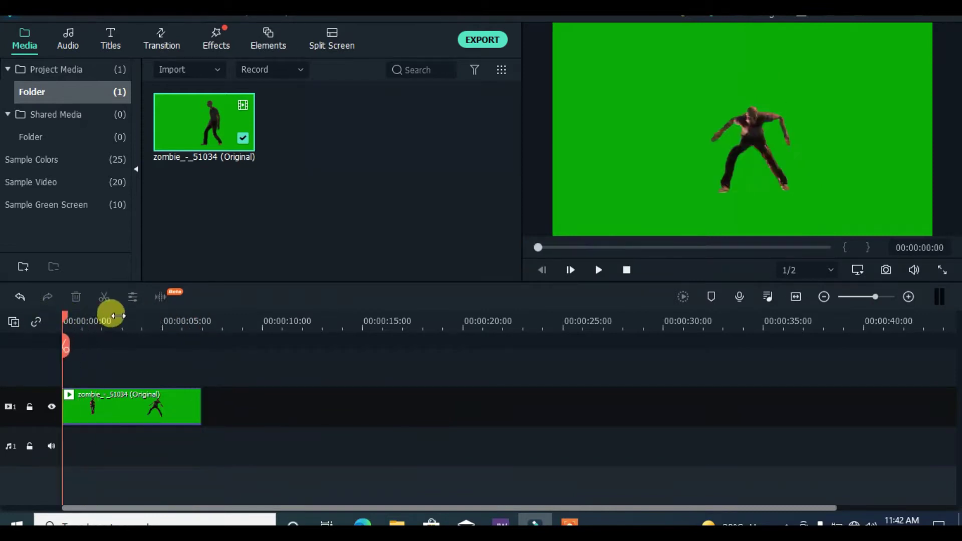
{"action": "scroll", "coordinate": [150, 321], "scroll_direction": "up", "scroll_amount": 3}
{"action": "left_click", "coordinate": [598, 270]}
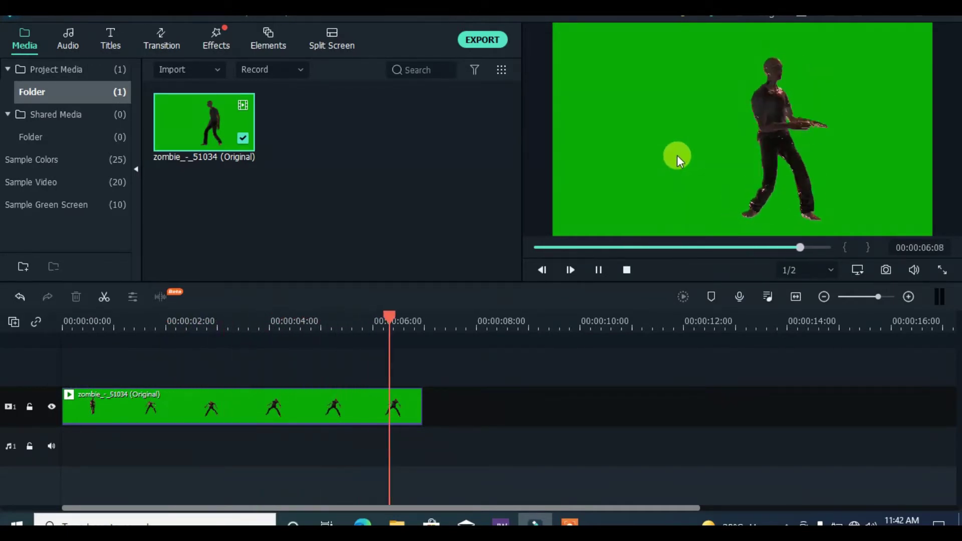
{"action": "left_click", "coordinate": [535, 248]}
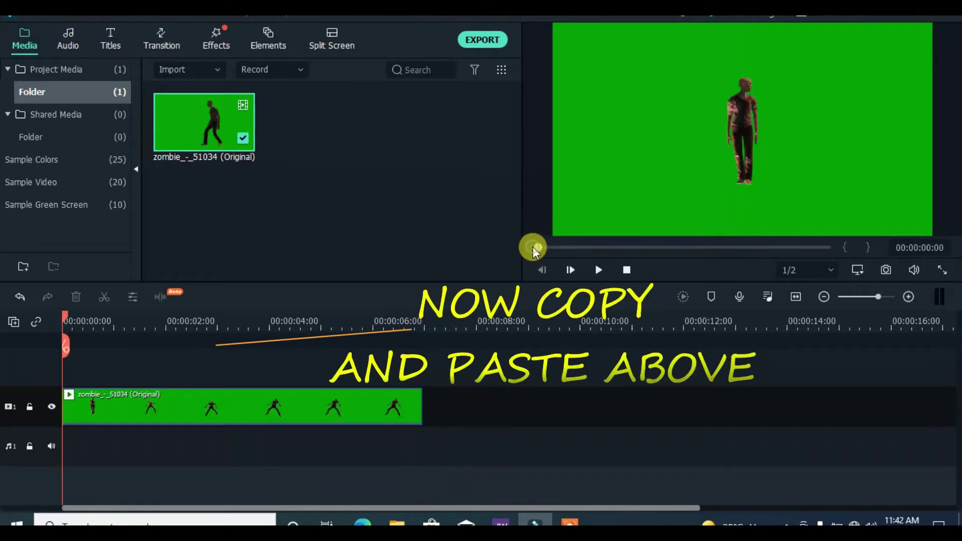
- Copy the zombie clip and paste the duplicate on a new video track above it, starting at 00:00:00:00
{"action": "left_click", "coordinate": [197, 408]}
{"action": "right_click", "coordinate": [197, 404]}
{"action": "left_click", "coordinate": [241, 61]}
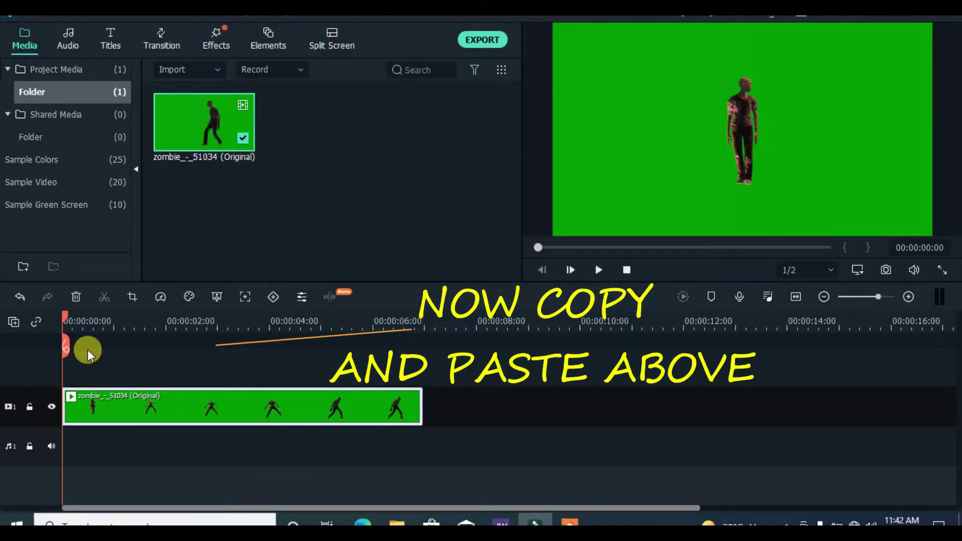
{"action": "left_click", "coordinate": [18, 324]}
{"action": "left_click", "coordinate": [40, 334]}
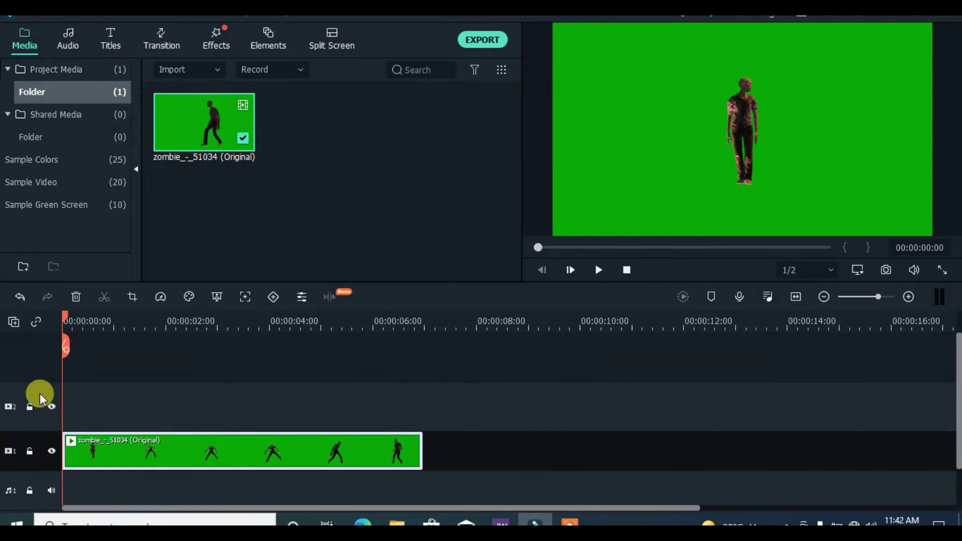
{"action": "right_click", "coordinate": [77, 399]}
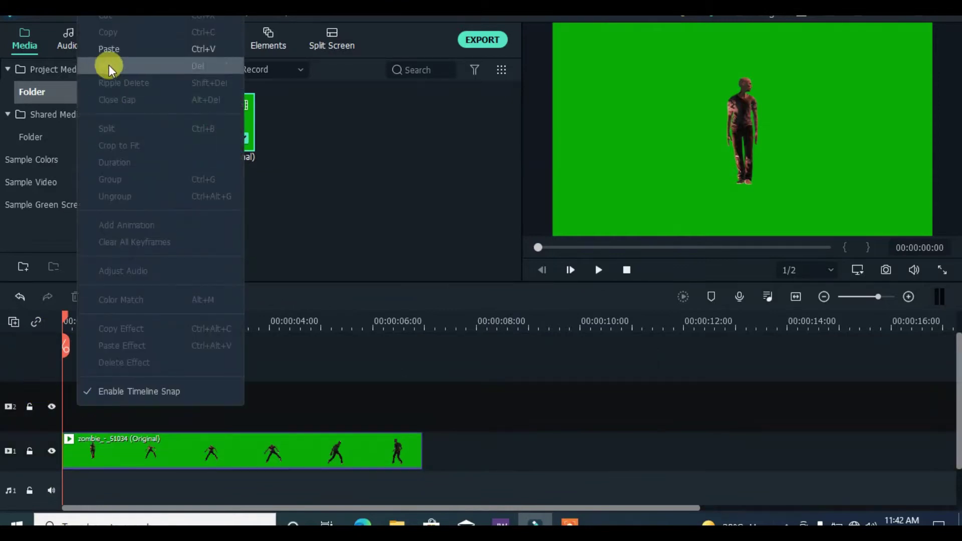
{"action": "left_click", "coordinate": [110, 46]}
{"action": "left_click_drag", "start_coordinate": [425, 318], "coordinate": [61, 363]}
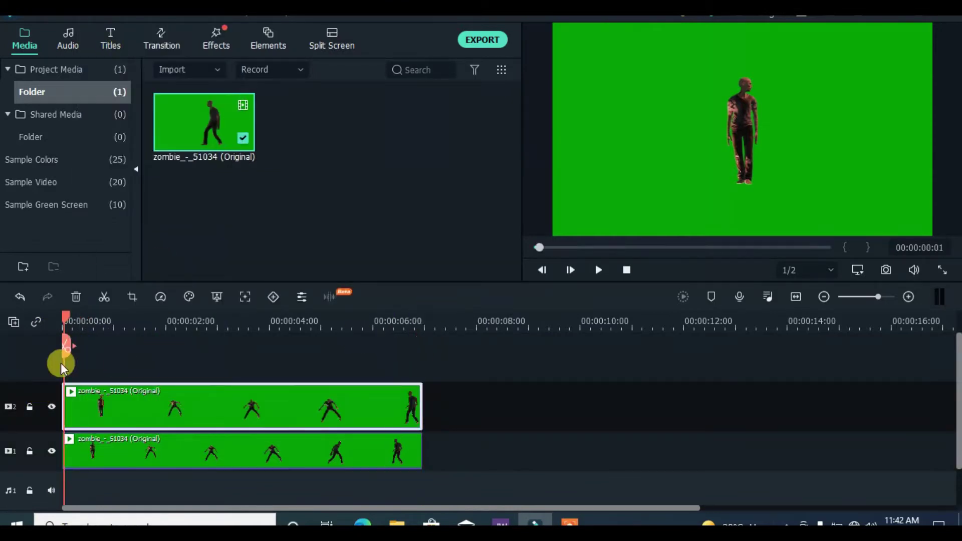
- Set the blending mode of the upper zombie clip to Difference
{"action": "double_click", "coordinate": [164, 404]}
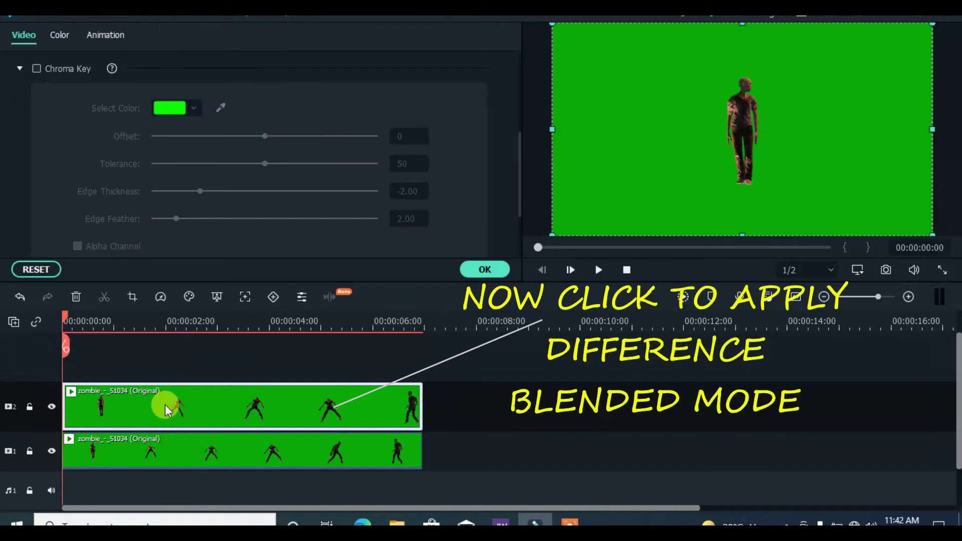
{"action": "scroll", "coordinate": [510, 178], "scroll_direction": "up", "scroll_amount": 5}
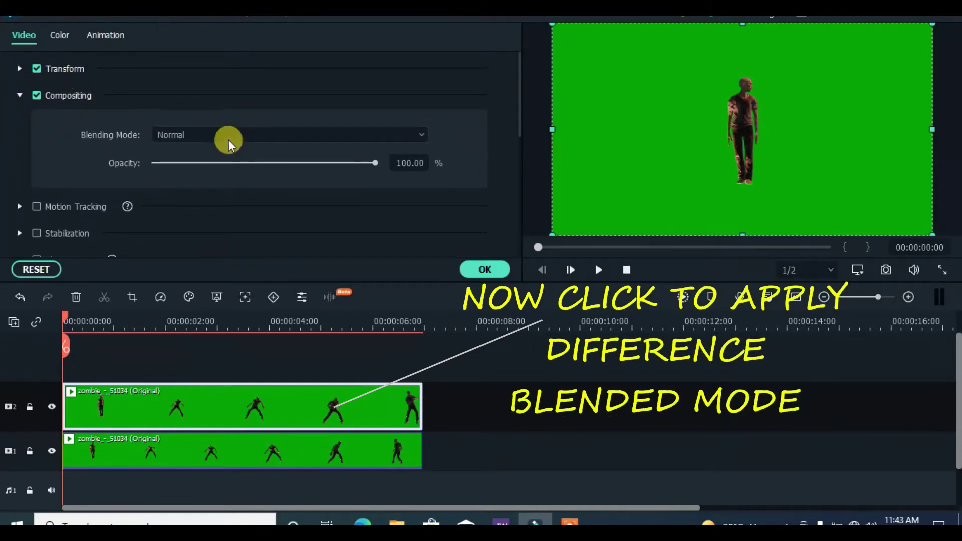
{"action": "left_click", "coordinate": [228, 140]}
{"action": "scroll", "coordinate": [267, 225], "scroll_direction": "down", "scroll_amount": 3}
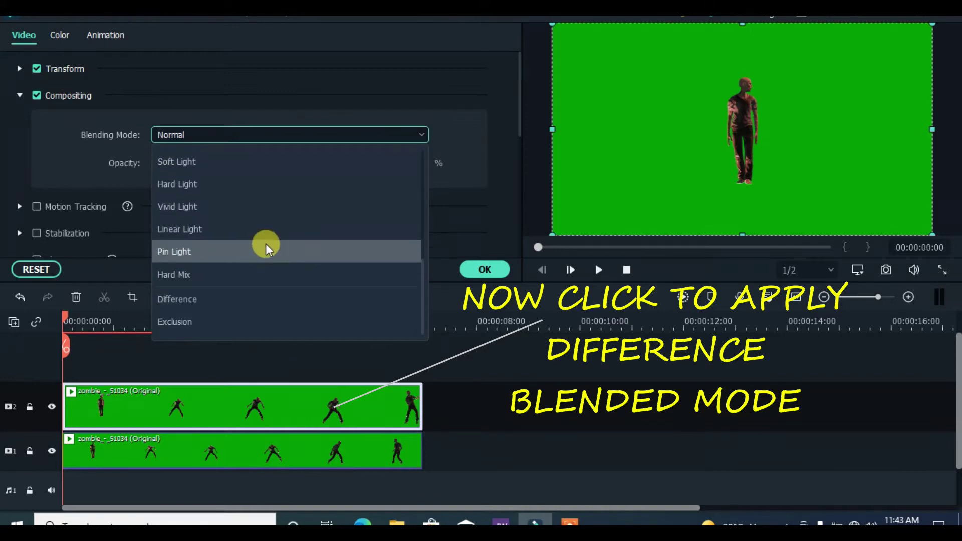
{"action": "left_click", "coordinate": [192, 299]}
{"action": "left_click", "coordinate": [472, 270]}
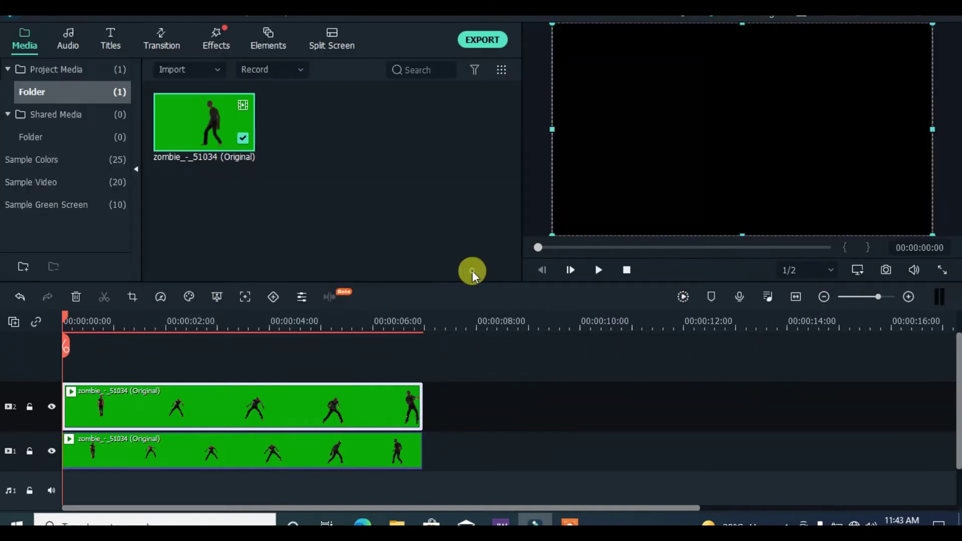
- Search the effects for "PIX" and apply Pixelated Edges to the upper zombie clip
{"action": "left_click", "coordinate": [219, 45]}
{"action": "left_click", "coordinate": [447, 70]}
{"action": "type", "text": "Pi"}
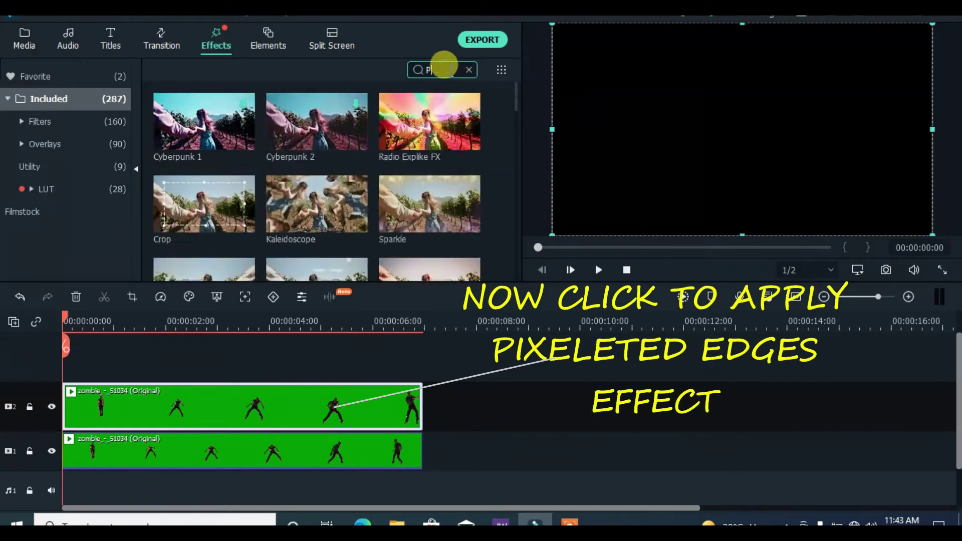
{"action": "type", "text": "X"}
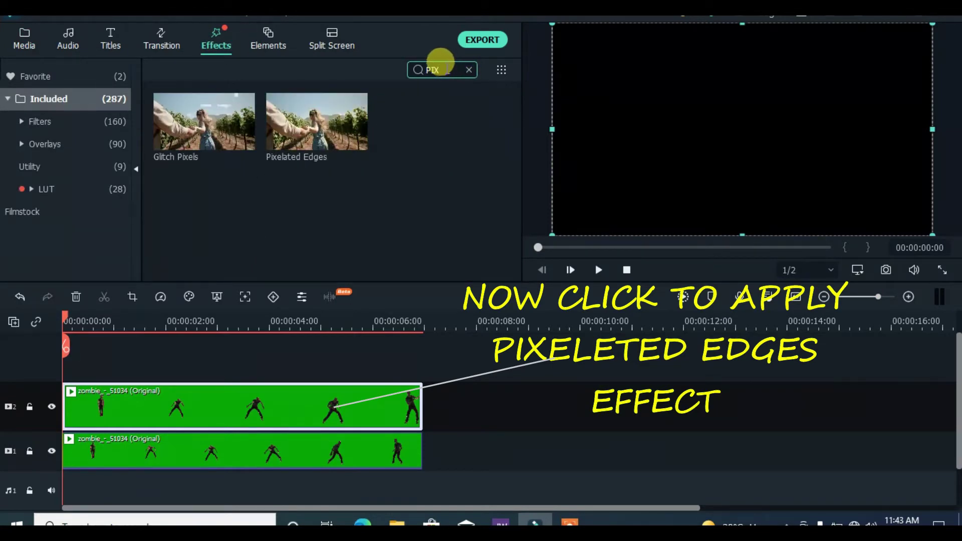
{"action": "left_click_drag", "start_coordinate": [320, 134], "coordinate": [157, 386]}
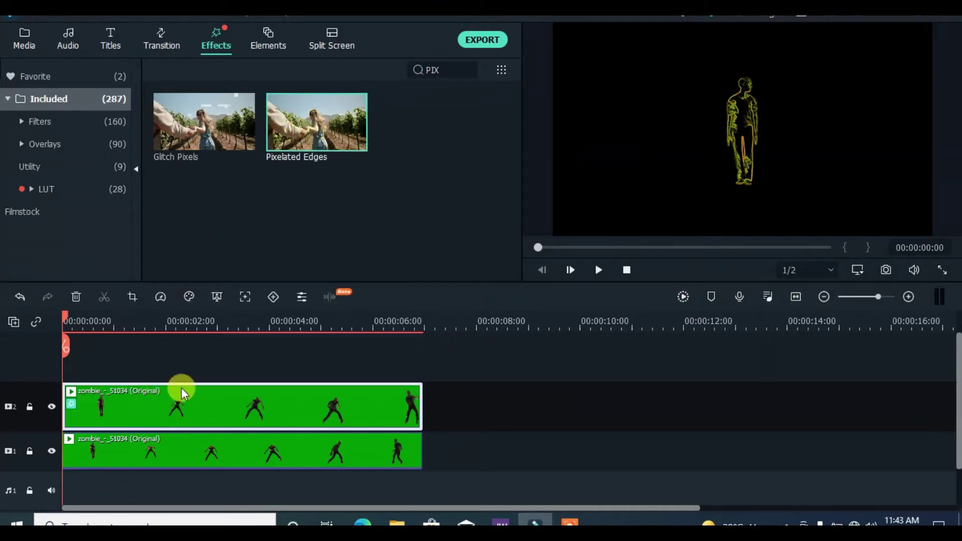
- Set the color of the upper clip's Pixelated Edges effect to white (#ffffff)
{"action": "double_click", "coordinate": [212, 402]}
{"action": "left_click_drag", "start_coordinate": [519, 66], "coordinate": [507, 191]}
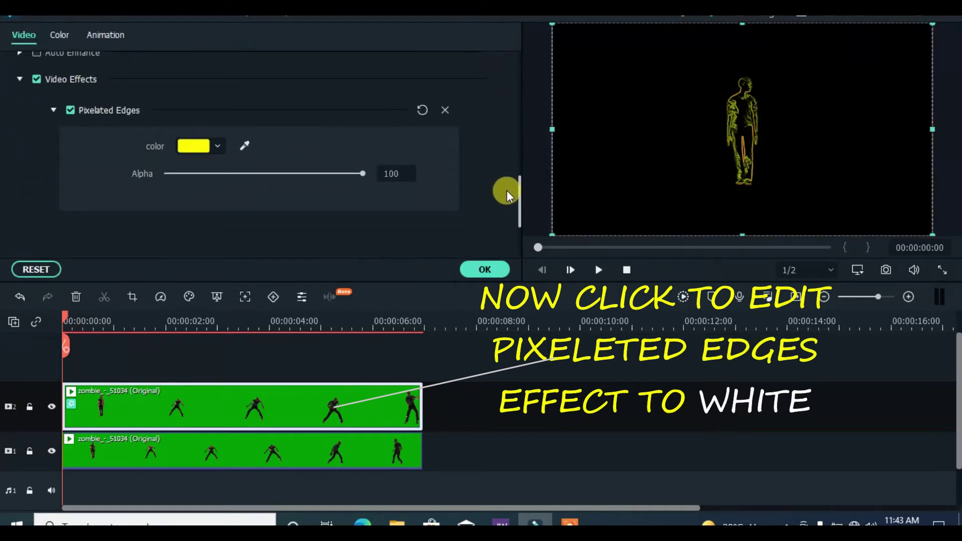
{"action": "left_click", "coordinate": [212, 142]}
{"action": "left_click", "coordinate": [214, 248]}
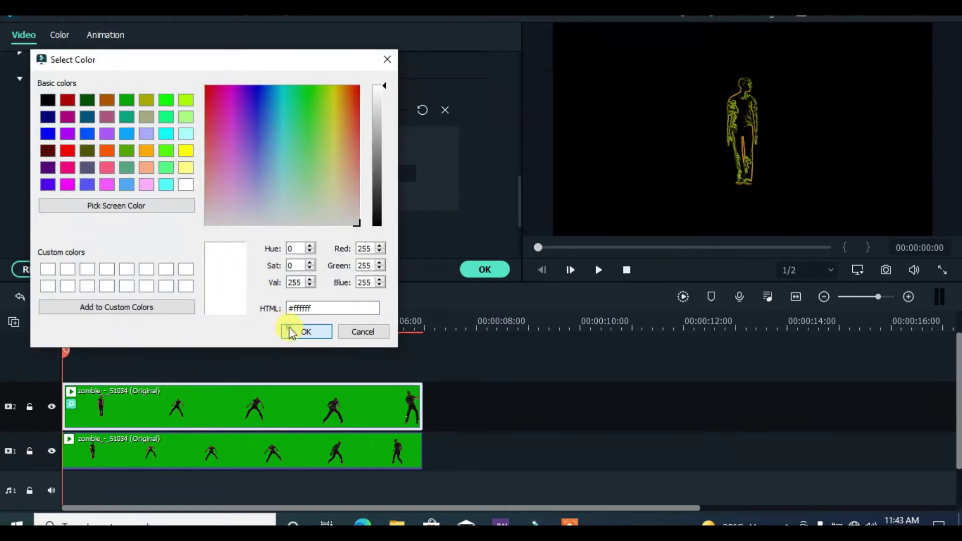
{"action": "left_click", "coordinate": [291, 333]}
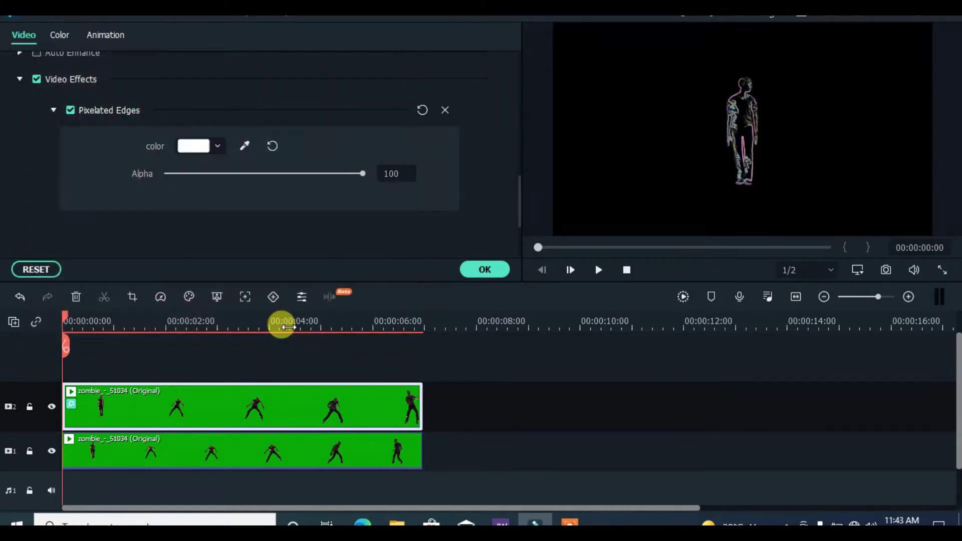
{"action": "left_click", "coordinate": [477, 271]}
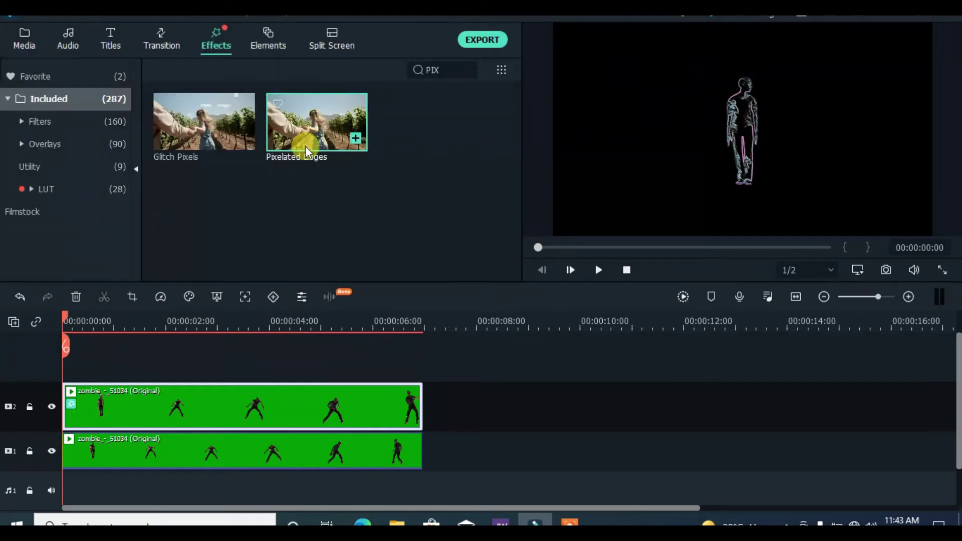
- Place the Red sample color on a track above the zombie clips and extend it to match their length
{"action": "left_click", "coordinate": [21, 38]}
{"action": "left_click", "coordinate": [36, 161]}
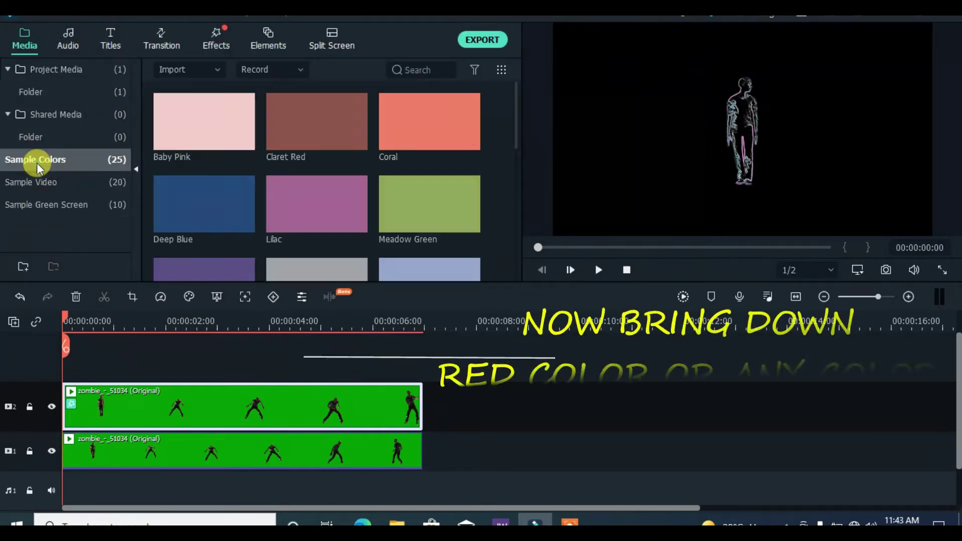
{"action": "left_click_drag", "start_coordinate": [516, 108], "coordinate": [507, 212]}
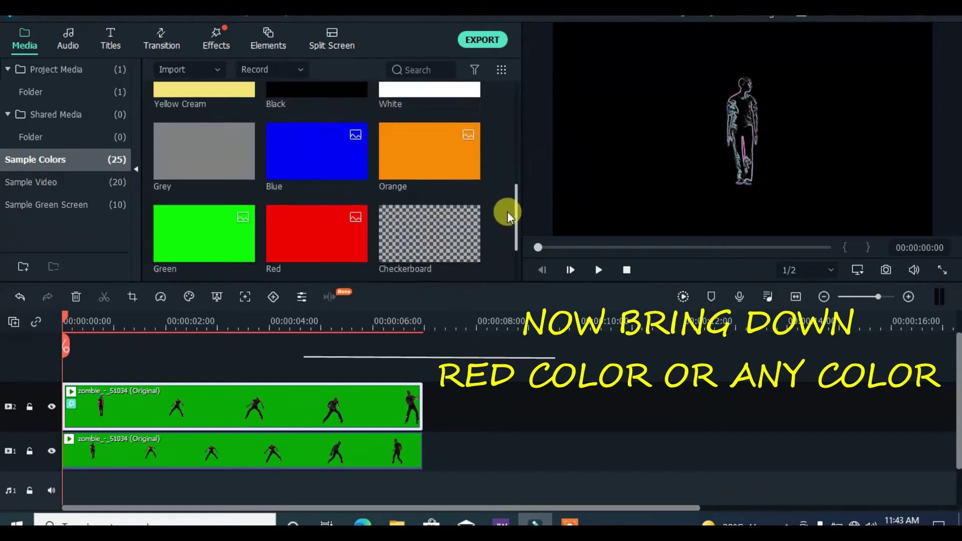
{"action": "left_click_drag", "start_coordinate": [307, 189], "coordinate": [216, 401]}
{"action": "left_click_drag", "start_coordinate": [321, 406], "coordinate": [419, 408]}
{"action": "left_click", "coordinate": [419, 410]}
{"action": "left_click", "coordinate": [419, 409]}
{"action": "left_click", "coordinate": [405, 472]}
{"action": "left_click", "coordinate": [416, 404]}
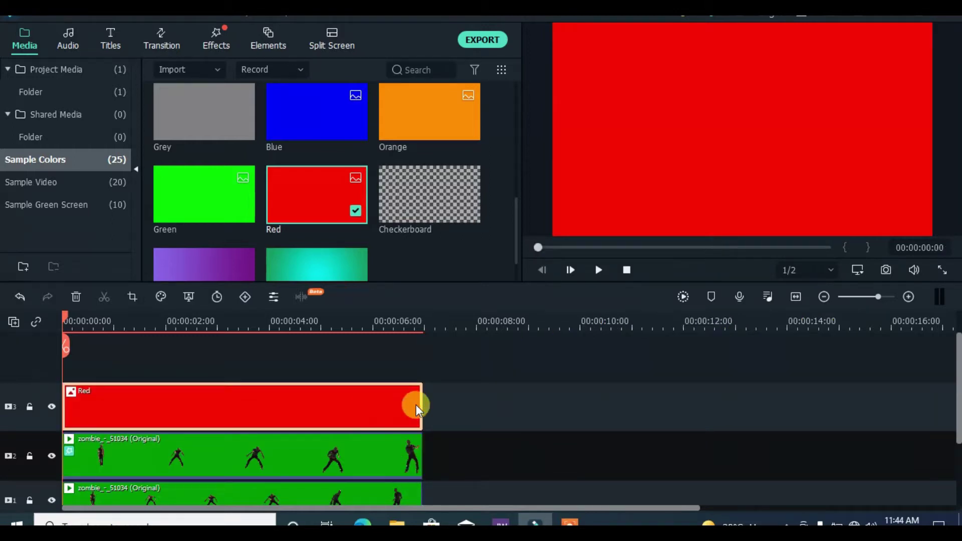
- Set the blending mode of the Red color clip to Overlay
{"action": "double_click", "coordinate": [210, 398]}
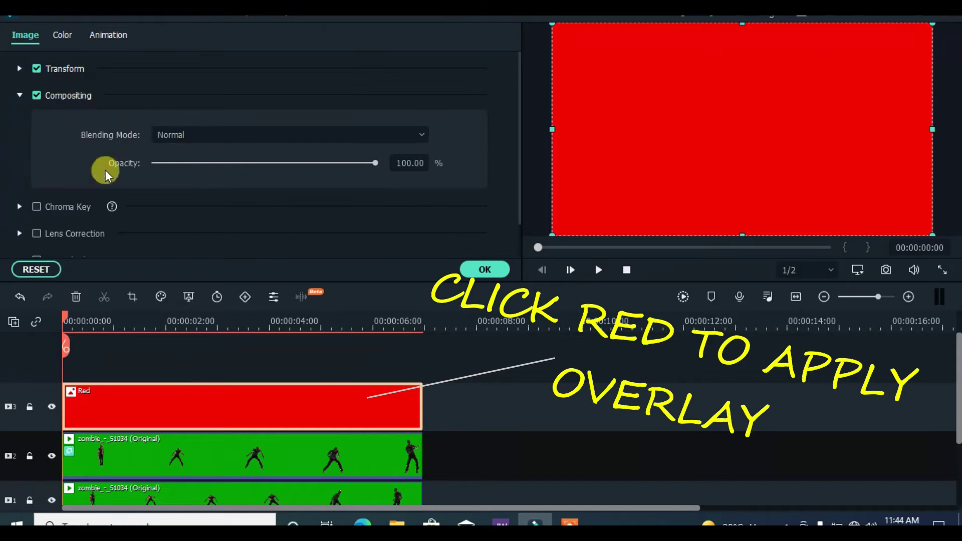
{"action": "left_click", "coordinate": [206, 133]}
{"action": "left_click_drag", "start_coordinate": [422, 188], "coordinate": [422, 226]}
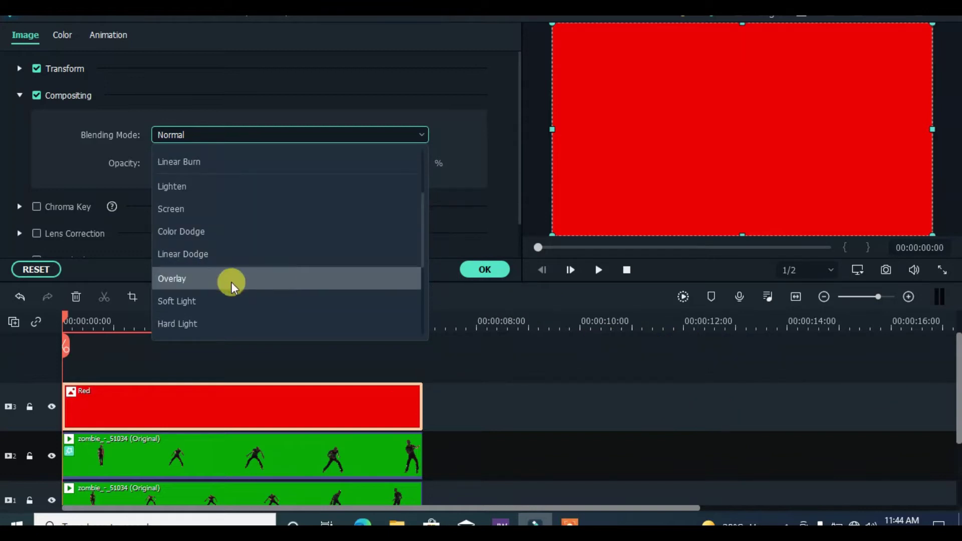
{"action": "left_click", "coordinate": [185, 278]}
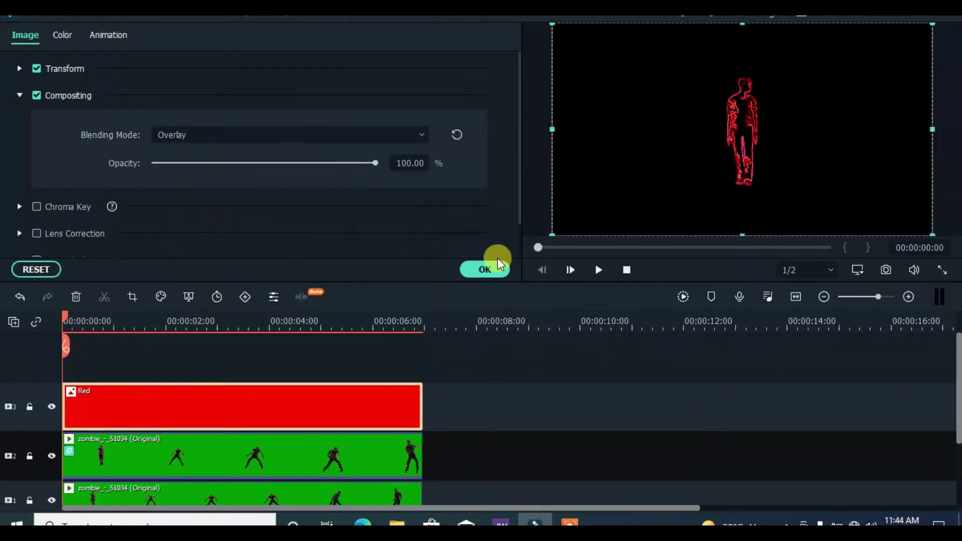
{"action": "left_click", "coordinate": [498, 261]}
- Preview the red outline effect and reduce the height of the timeline tracks
{"action": "left_click", "coordinate": [600, 271]}
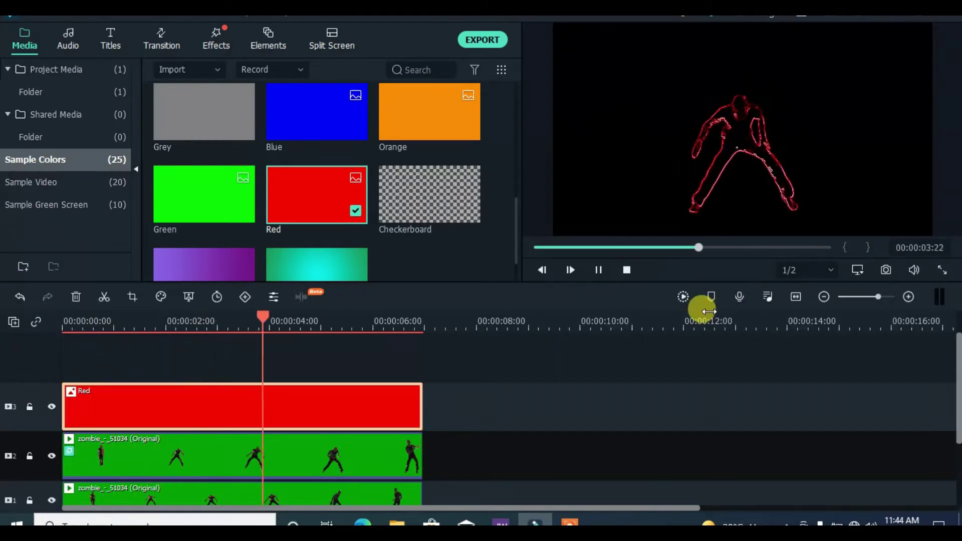
{"action": "left_click", "coordinate": [599, 270]}
{"action": "left_click", "coordinate": [537, 249]}
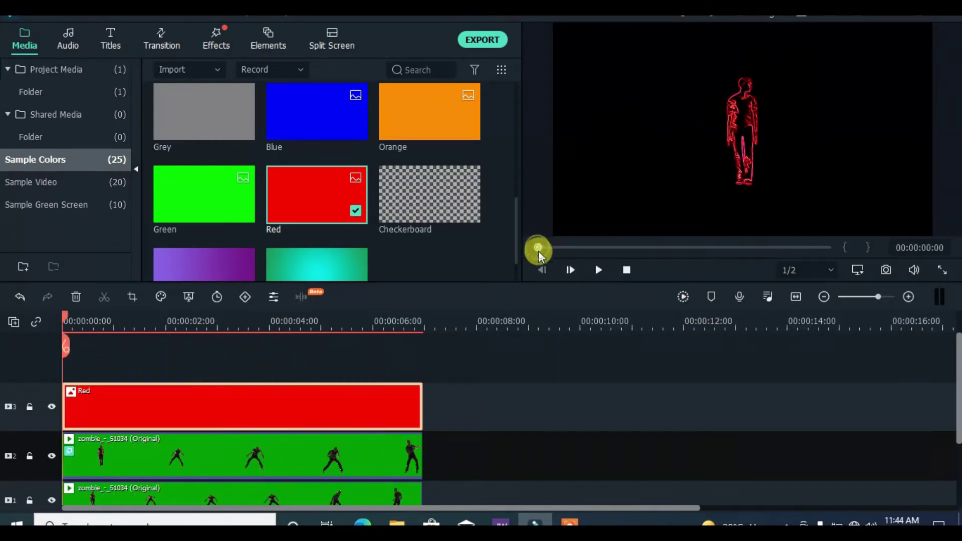
{"action": "left_click", "coordinate": [12, 328]}
{"action": "left_click", "coordinate": [200, 435]}
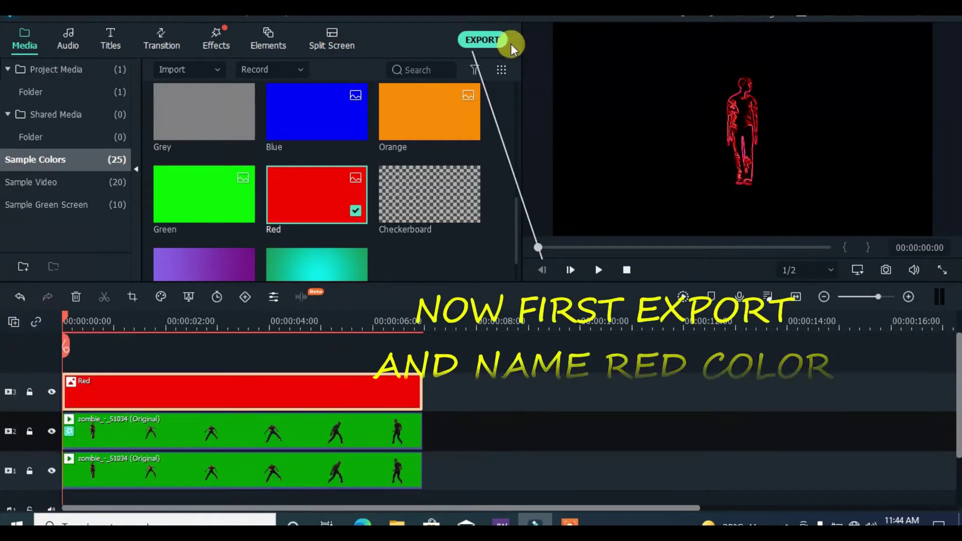
- Export the red outline video with the file name RED
{"action": "left_click", "coordinate": [483, 40]}
{"action": "key", "text": "BackSpace"}
{"action": "key", "text": "BackSpace"}
{"action": "key", "text": "BackSpace"}
{"action": "key", "text": "BackSpace"}
{"action": "key", "text": "BackSpace"}
{"action": "key", "text": "BackSpace"}
{"action": "key", "text": "BackSpace"}
{"action": "key", "text": "BackSpace"}
{"action": "type", "text": "RED"}
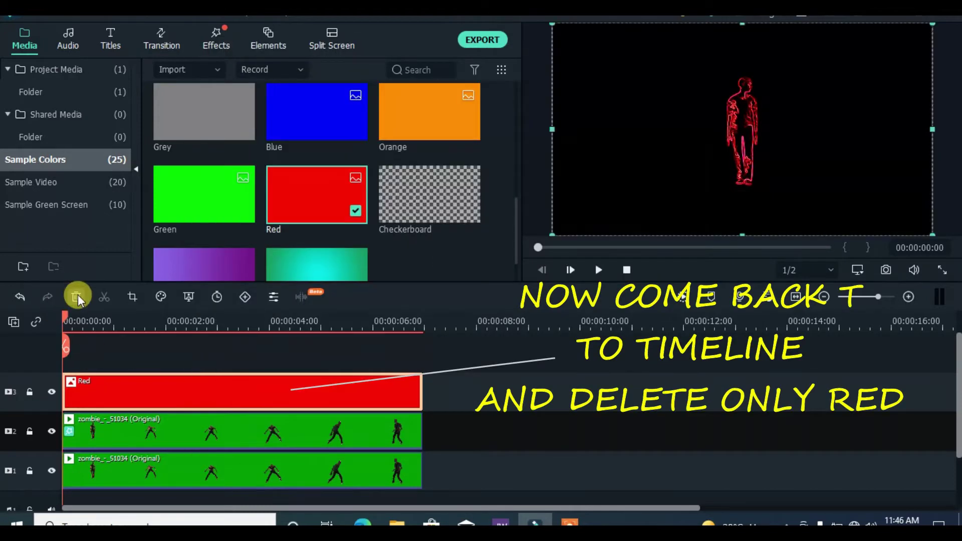
- Replace the Red color clip with the Green sample color and extend it to match the zombie clips' length
{"action": "left_click", "coordinate": [78, 295]}
{"action": "left_click_drag", "start_coordinate": [167, 202], "coordinate": [45, 392]}
{"action": "left_click_drag", "start_coordinate": [320, 391], "coordinate": [421, 396]}
- Set the Green color clip's blending mode to Overlay and export the green outline video
{"action": "double_click", "coordinate": [159, 387]}
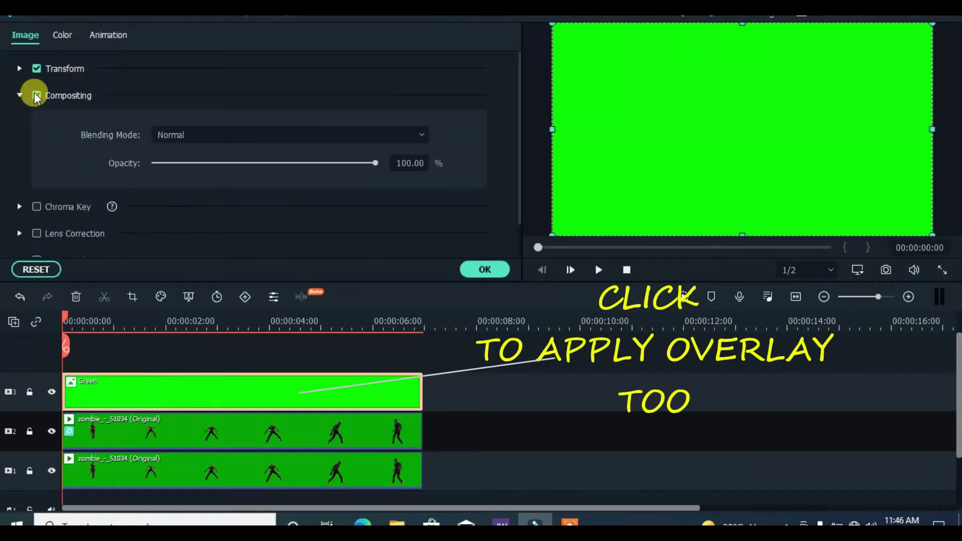
{"action": "left_click", "coordinate": [191, 147]}
{"action": "scroll", "coordinate": [257, 251], "scroll_direction": "down", "scroll_amount": 1}
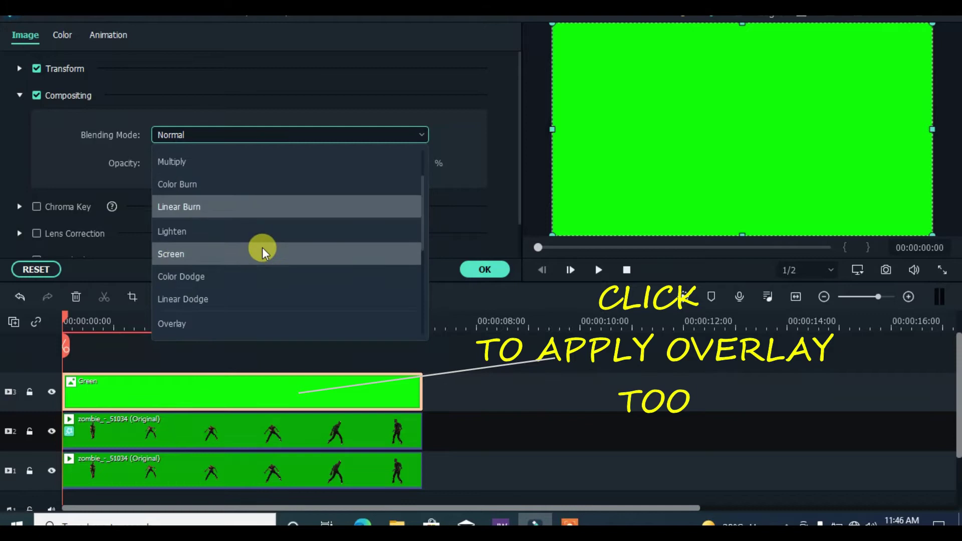
{"action": "left_click", "coordinate": [185, 324]}
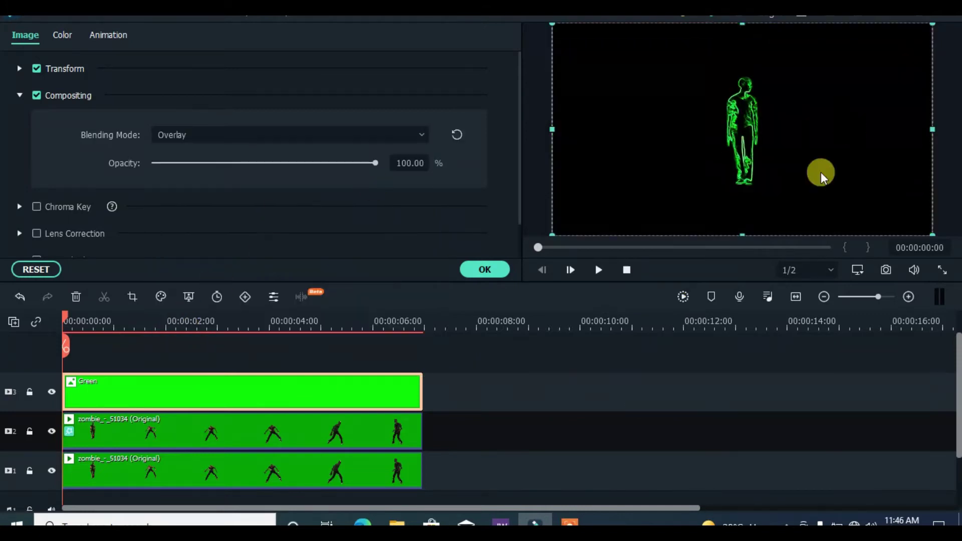
{"action": "left_click", "coordinate": [484, 268]}
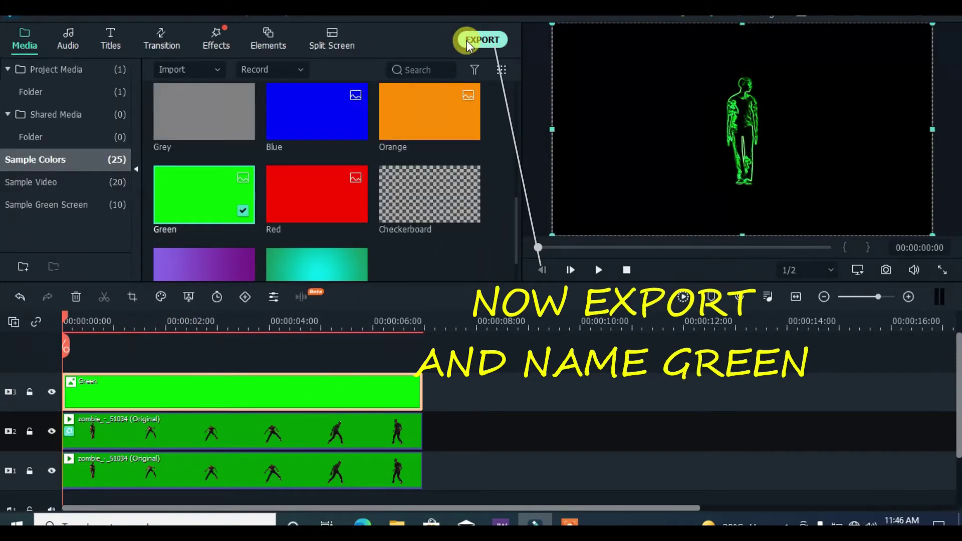
{"action": "left_click", "coordinate": [467, 40]}
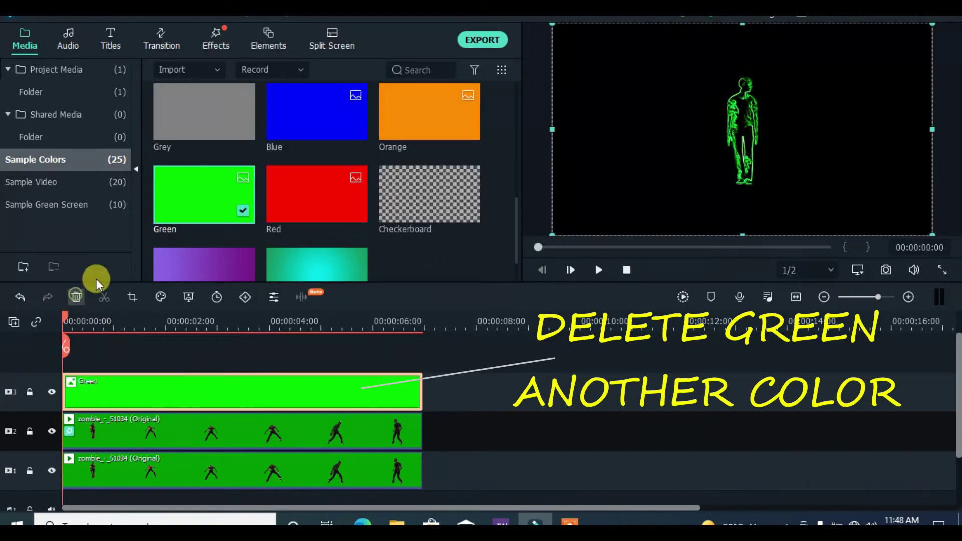
- Replace the Green color clip with the Blue sample color and extend it to match the zombie clips' length
{"action": "left_click", "coordinate": [76, 297]}
{"action": "left_click_drag", "start_coordinate": [314, 123], "coordinate": [62, 391]}
{"action": "left_click_drag", "start_coordinate": [316, 389], "coordinate": [421, 393]}
{"action": "left_click", "coordinate": [421, 393]}
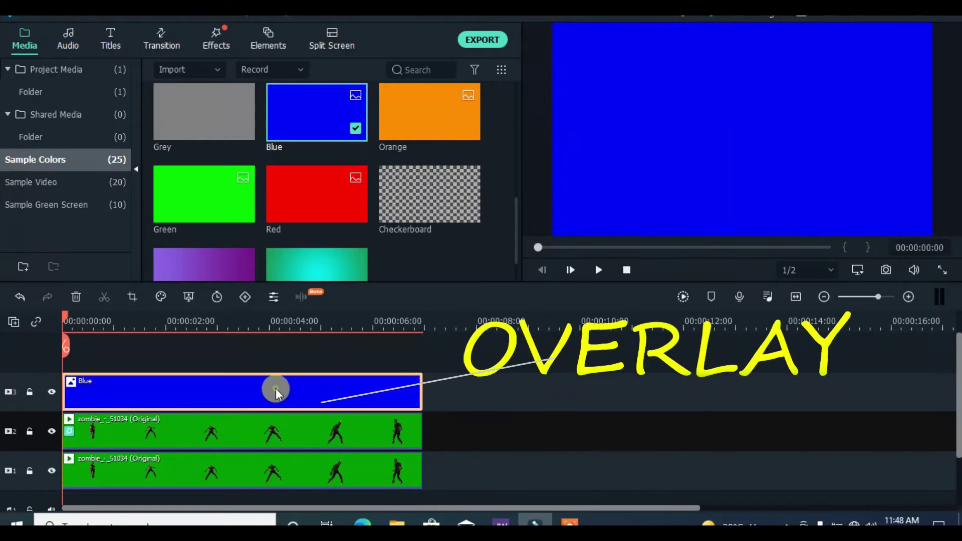
- Set the Blue color clip's blending mode to Overlay and export the blue outline video
{"action": "double_click", "coordinate": [276, 389]}
{"action": "left_click", "coordinate": [252, 131]}
{"action": "scroll", "coordinate": [226, 294], "scroll_direction": "down", "scroll_amount": 1}
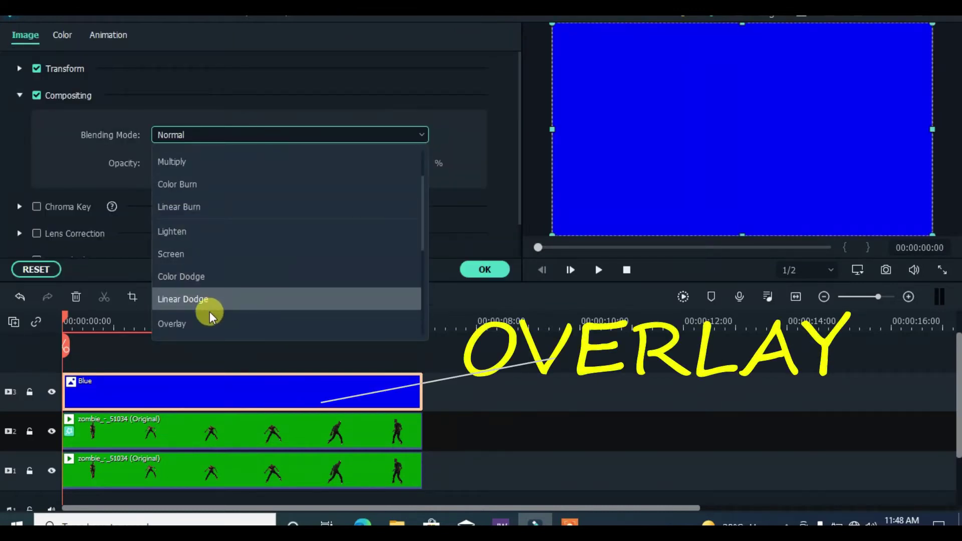
{"action": "left_click", "coordinate": [217, 324]}
{"action": "left_click", "coordinate": [484, 269]}
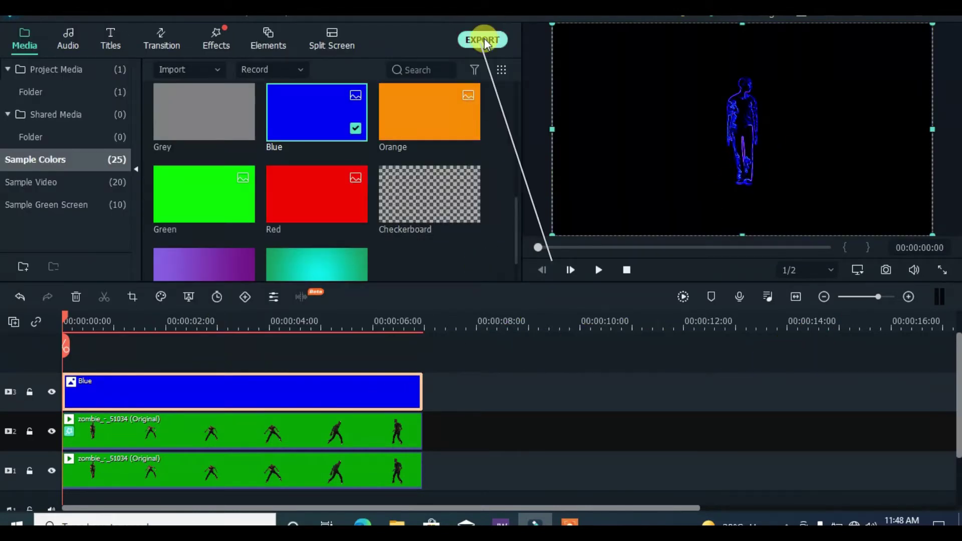
{"action": "left_click", "coordinate": [483, 38]}
{"action": "left_click", "coordinate": [717, 425]}
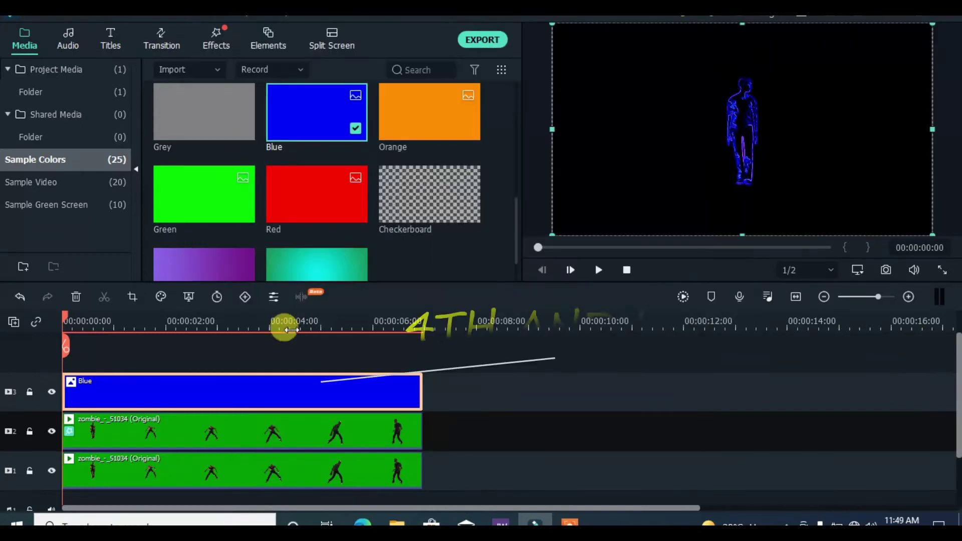
- Replace the Blue color clip with the Orange sample color and extend it to match the zombie clips' length
{"action": "left_click", "coordinate": [172, 390]}
{"action": "left_click", "coordinate": [77, 297]}
{"action": "left_click_drag", "start_coordinate": [404, 116], "coordinate": [51, 393]}
{"action": "left_click_drag", "start_coordinate": [323, 391], "coordinate": [423, 393]}
- Set the Orange color clip's blending mode to Overlay and export the orange outline video
{"action": "double_click", "coordinate": [221, 397]}
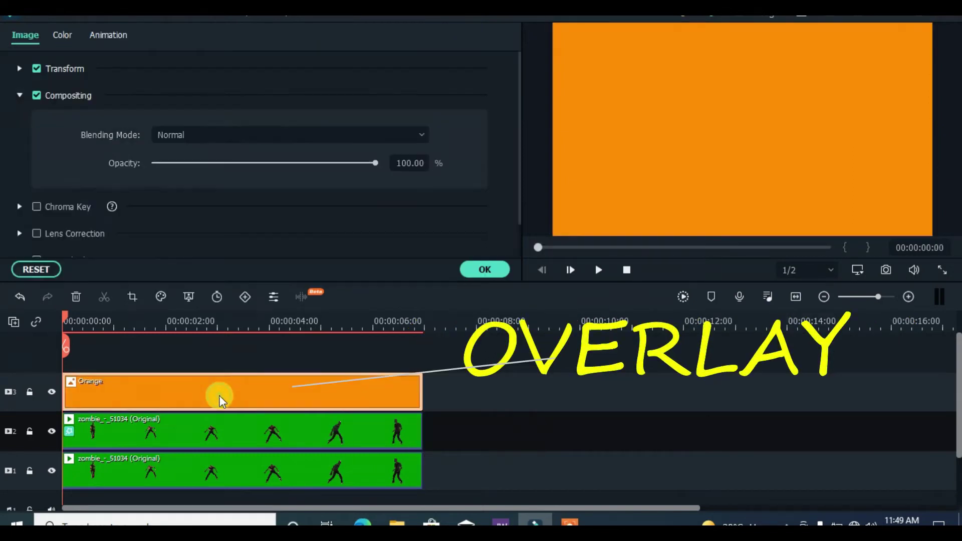
{"action": "left_click", "coordinate": [248, 134]}
{"action": "scroll", "coordinate": [224, 263], "scroll_direction": "down", "scroll_amount": 1}
{"action": "left_click", "coordinate": [187, 323]}
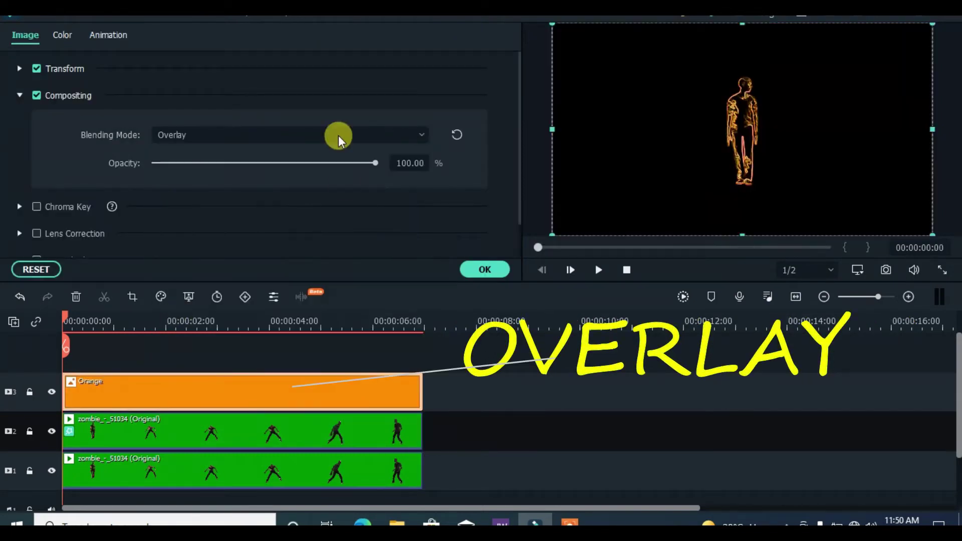
{"action": "left_click", "coordinate": [490, 267]}
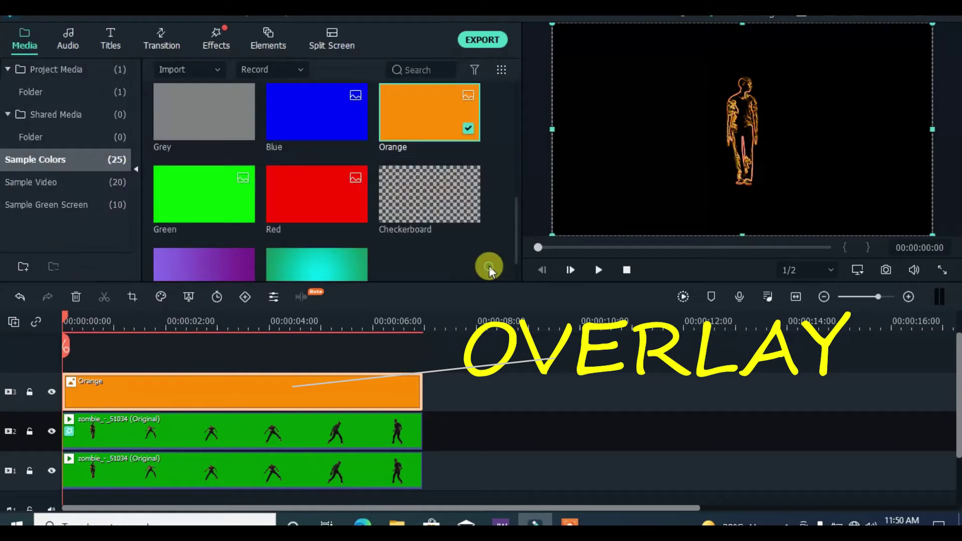
{"action": "left_click", "coordinate": [486, 43]}
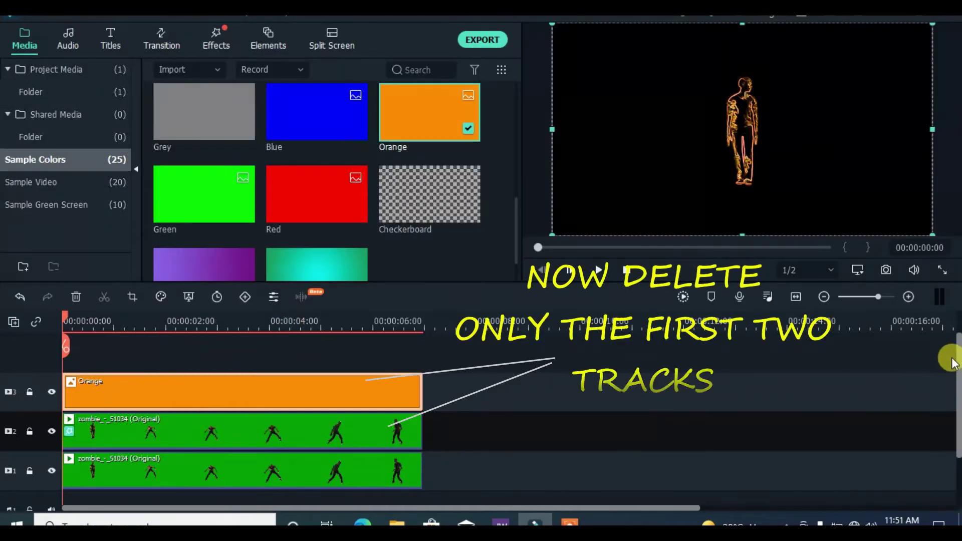
- Delete the Orange color clip and the zombie clip on track 2, keeping only the original zombie clip on track 1
{"action": "left_click_drag", "start_coordinate": [958, 351], "coordinate": [959, 371]}
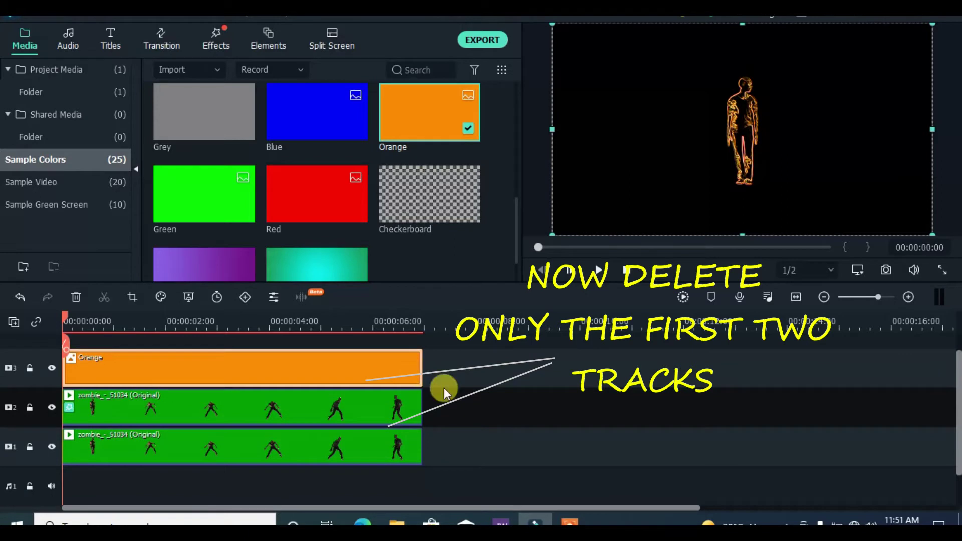
{"action": "left_click", "coordinate": [411, 397], "text": "ctrl"}
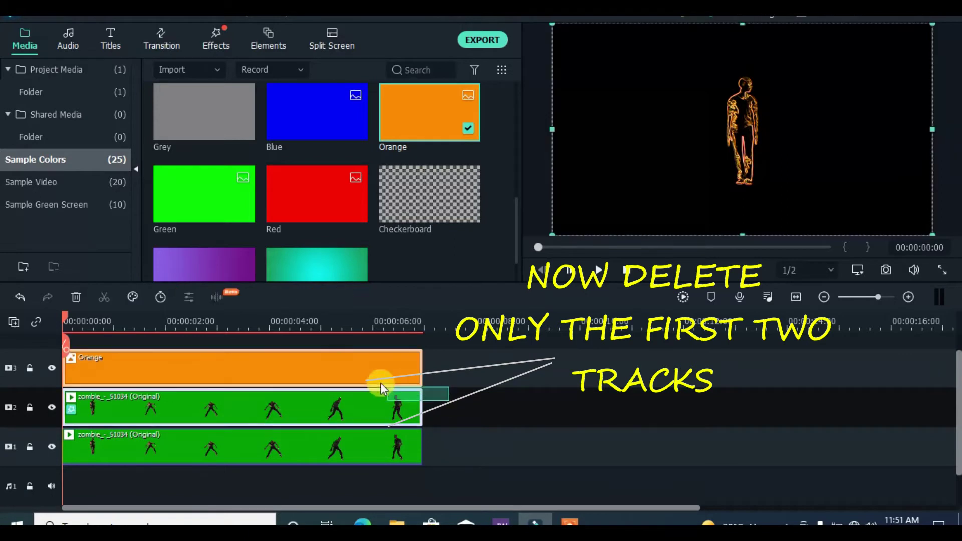
{"action": "left_click", "coordinate": [74, 294]}
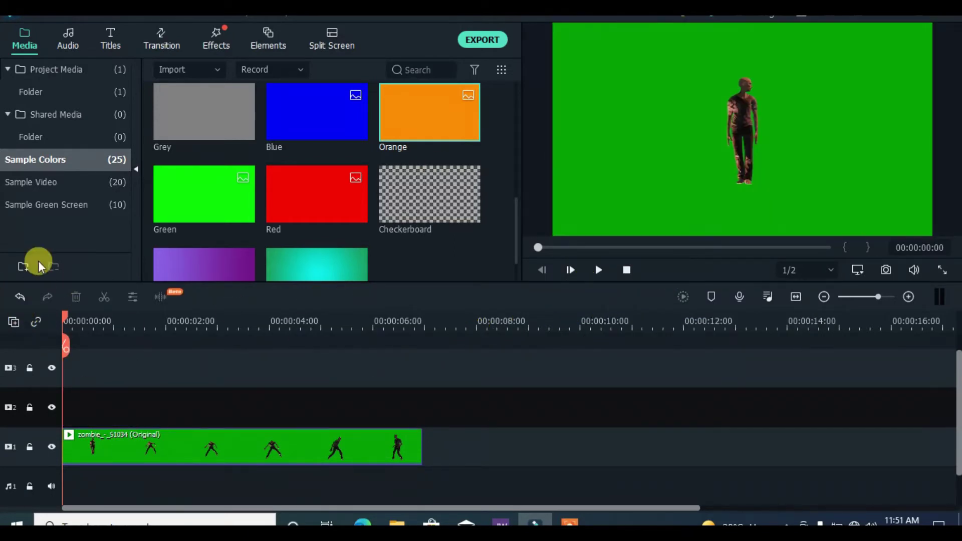
- Import the exported BLUE, GREEN, ORANGE and RED outline videos into the project media
{"action": "left_click", "coordinate": [53, 70]}
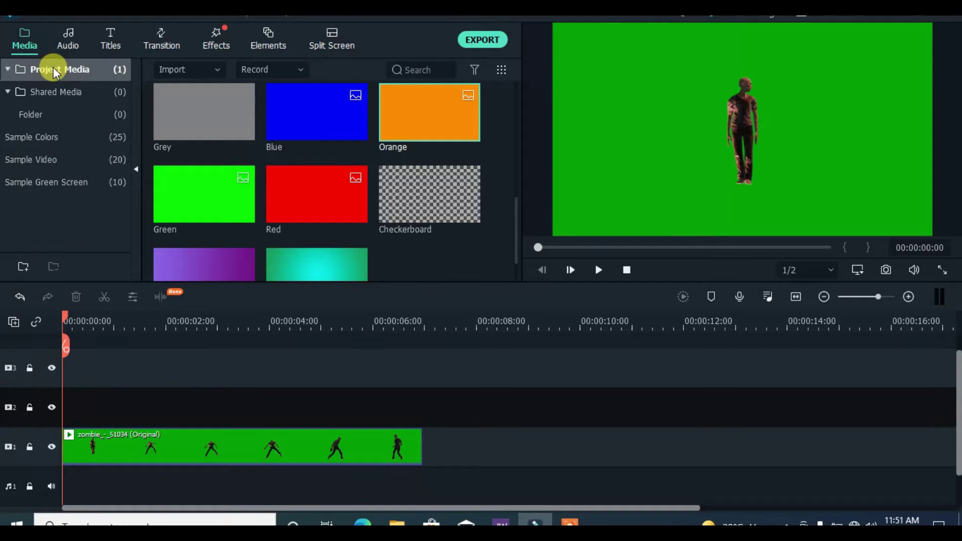
{"action": "left_click", "coordinate": [200, 71]}
{"action": "left_click", "coordinate": [254, 187]}
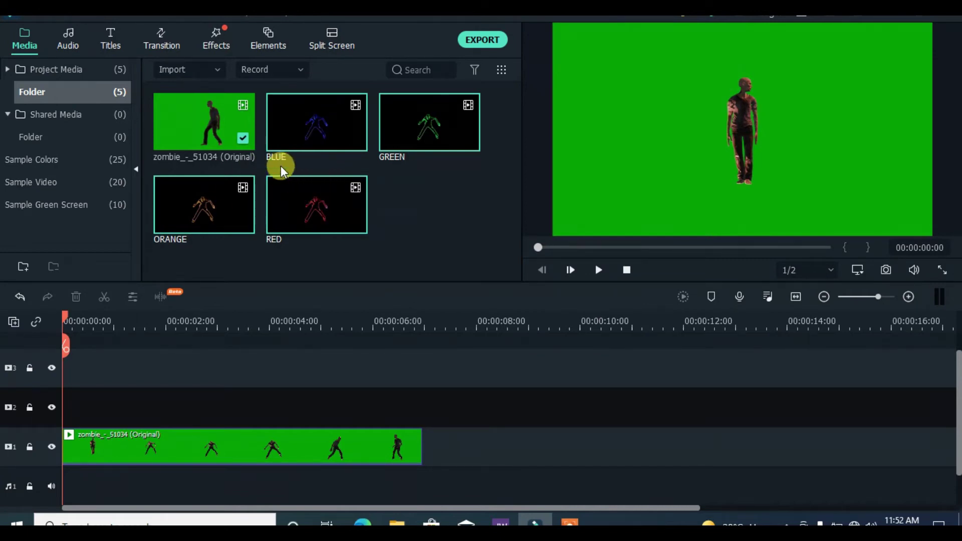
{"action": "left_click", "coordinate": [407, 208]}
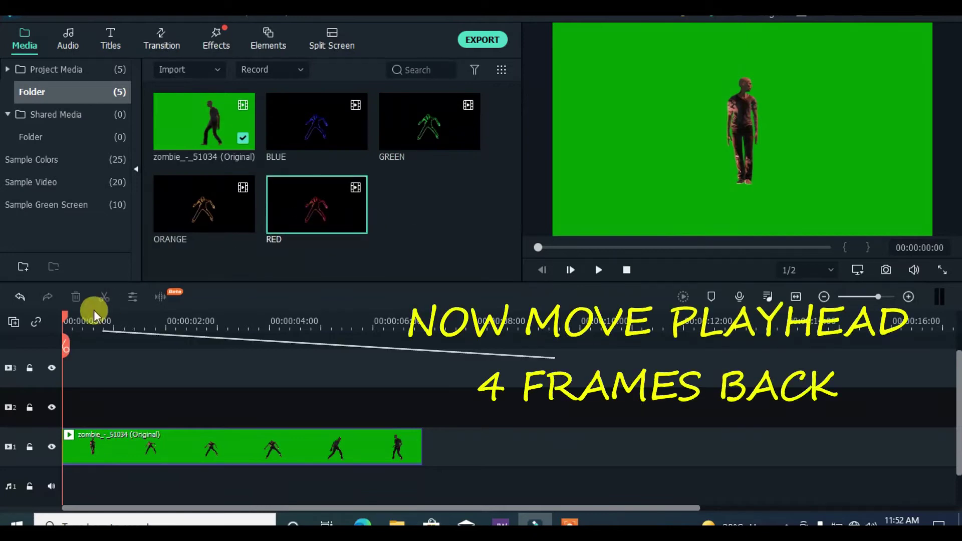
- Place the RED video on track 2 starting at 00:00:00:16 and the ORANGE video on track 3 starting at 00:00:01:05
{"action": "left_click_drag", "start_coordinate": [68, 314], "coordinate": [95, 314]}
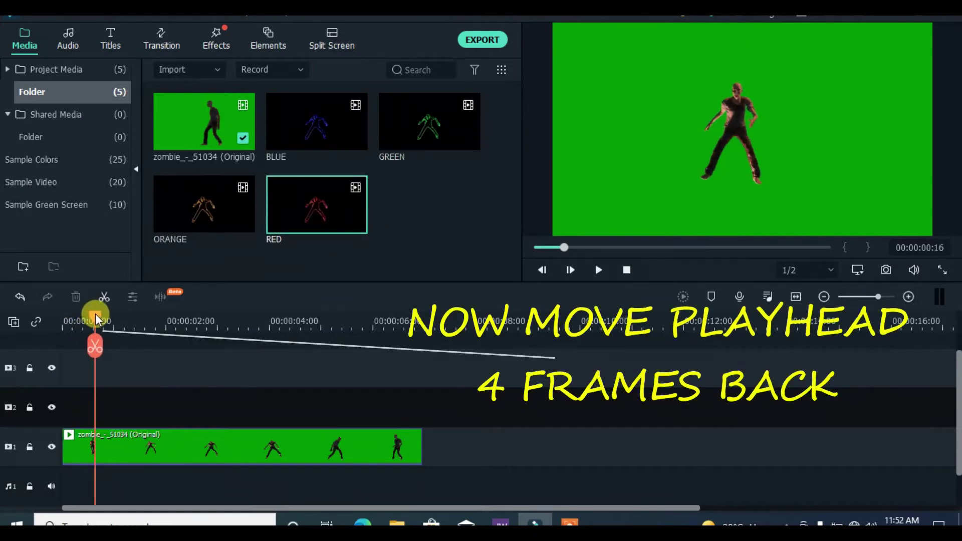
{"action": "left_click_drag", "start_coordinate": [274, 245], "coordinate": [150, 404]}
{"action": "left_click_drag", "start_coordinate": [95, 312], "coordinate": [125, 318]}
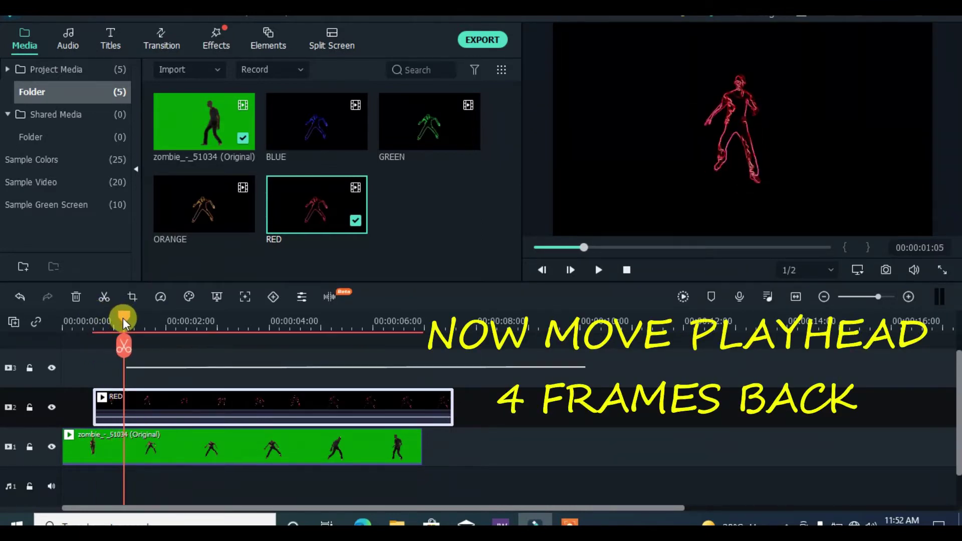
{"action": "left_click_drag", "start_coordinate": [183, 198], "coordinate": [145, 370]}
- Place the GREEN video on a new track above ORANGE, starting at 00:00:01:20
{"action": "left_click_drag", "start_coordinate": [125, 314], "coordinate": [156, 317]}
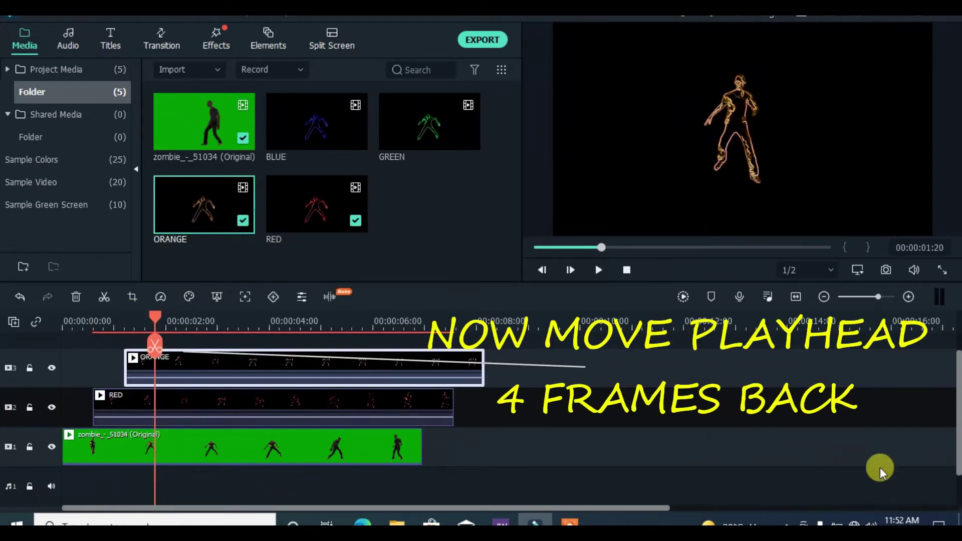
{"action": "left_click_drag", "start_coordinate": [958, 408], "coordinate": [957, 387]}
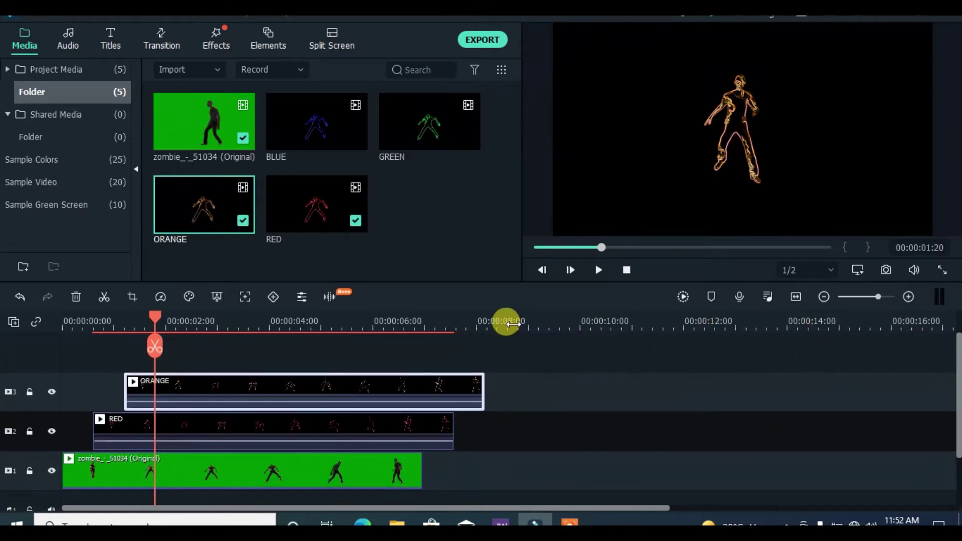
{"action": "left_click_drag", "start_coordinate": [418, 131], "coordinate": [168, 353]}
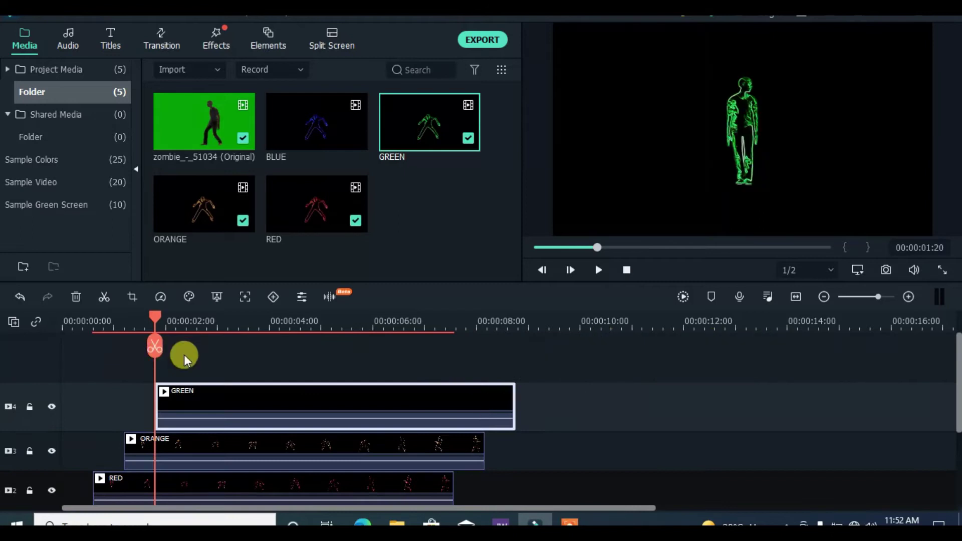
- Place the BLUE video on a new track above GREEN, starting at 00:00:02:10
{"action": "left_click_drag", "start_coordinate": [160, 320], "coordinate": [185, 318]}
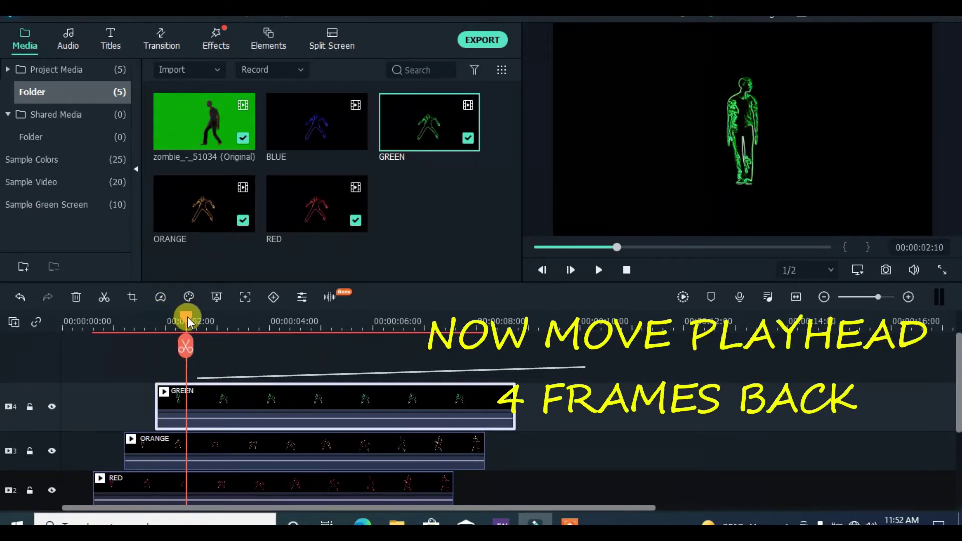
{"action": "left_click", "coordinate": [311, 129]}
{"action": "left_click_drag", "start_coordinate": [311, 130], "coordinate": [188, 369]}
{"action": "left_click", "coordinate": [12, 321]}
{"action": "mouse_move", "coordinate": [86, 425]}
{"action": "left_click", "coordinate": [201, 427]}
- Search the effects for GLOW and apply the Glow effect three times to the RED clip
{"action": "key", "text": "Home"}
{"action": "scroll", "coordinate": [189, 369], "scroll_direction": "down", "scroll_amount": 3}
{"action": "left_click", "coordinate": [173, 425]}
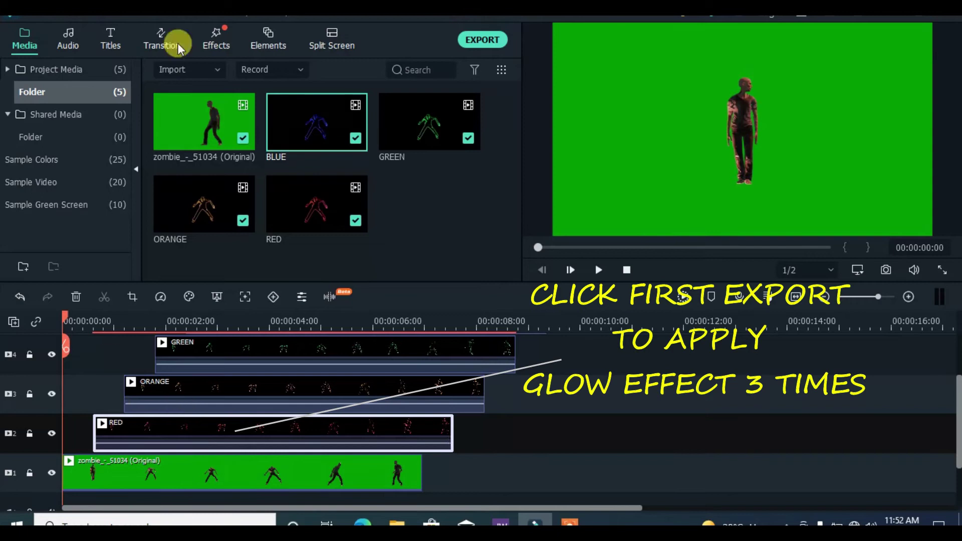
{"action": "left_click", "coordinate": [207, 45]}
{"action": "left_click", "coordinate": [469, 70]}
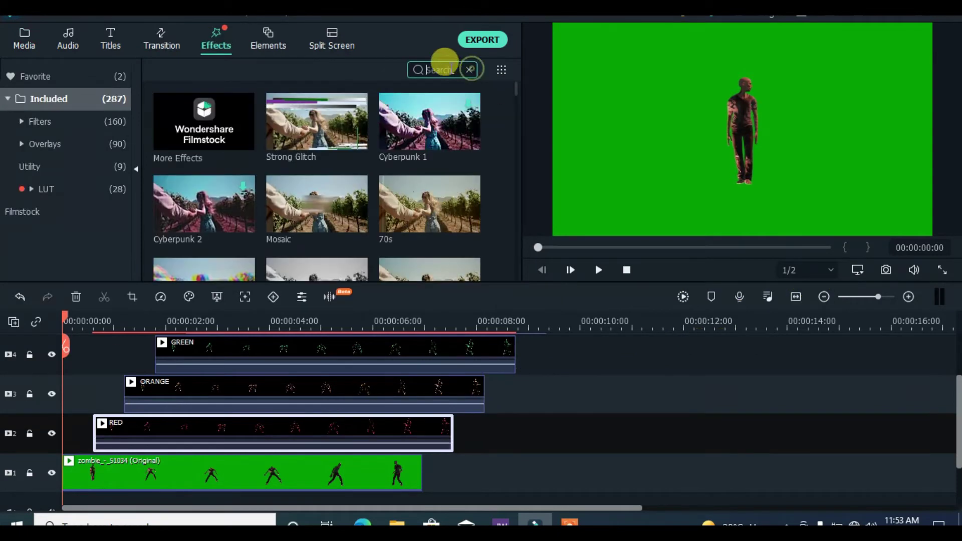
{"action": "type", "text": "GLOW"}
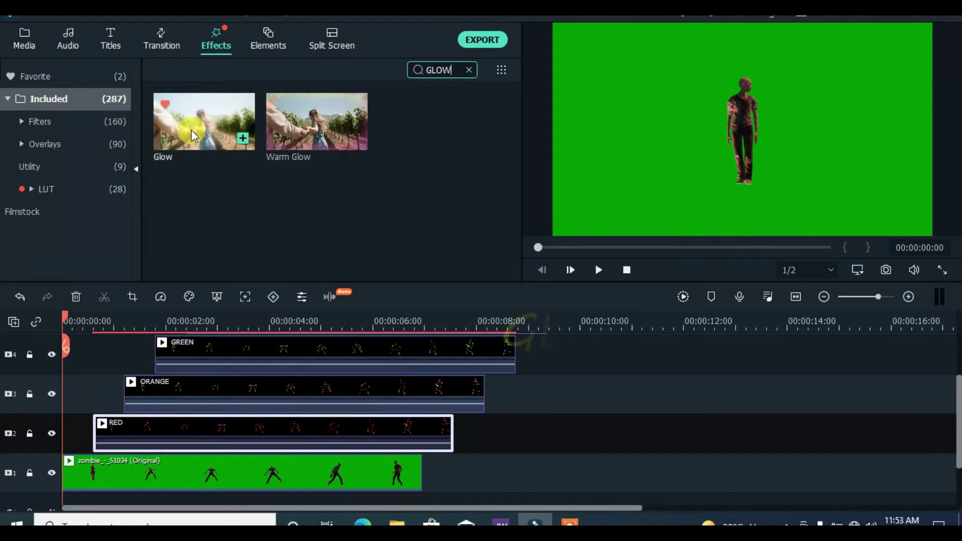
{"action": "left_click_drag", "start_coordinate": [191, 130], "coordinate": [134, 427]}
{"action": "left_click_drag", "start_coordinate": [148, 169], "coordinate": [131, 421]}
{"action": "left_click_drag", "start_coordinate": [189, 132], "coordinate": [132, 426]}
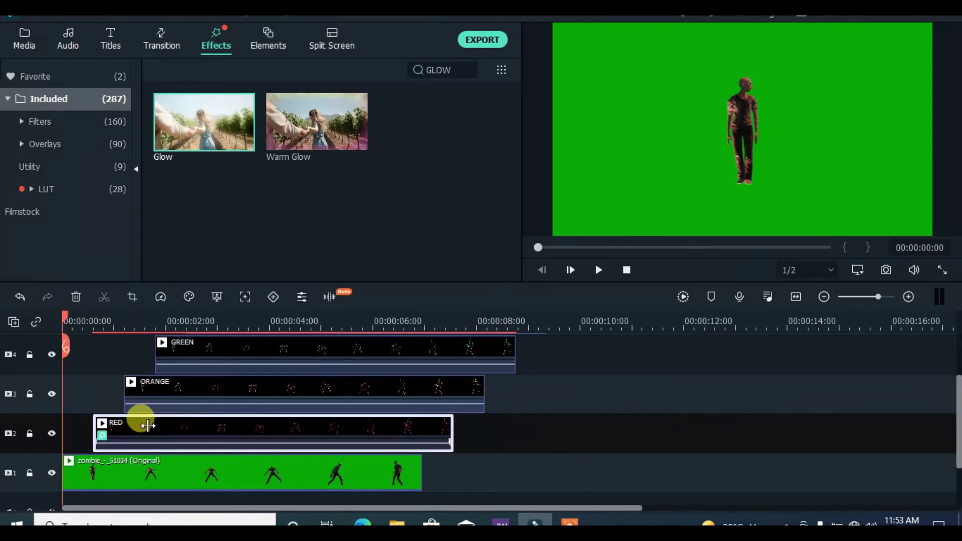
- Expand the RED clip's three Glow effects and set the first one's radius to 2
{"action": "double_click", "coordinate": [200, 429]}
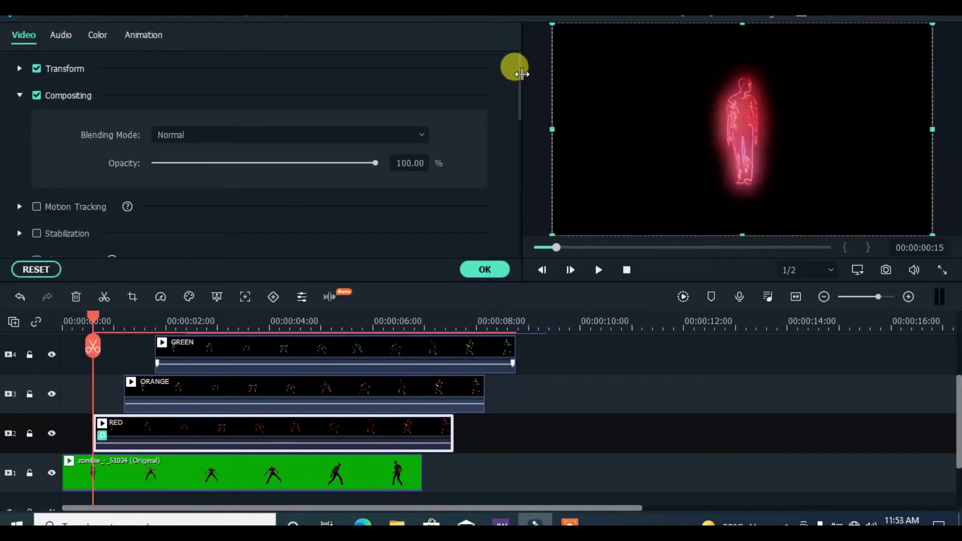
{"action": "left_click_drag", "start_coordinate": [520, 79], "coordinate": [508, 180]}
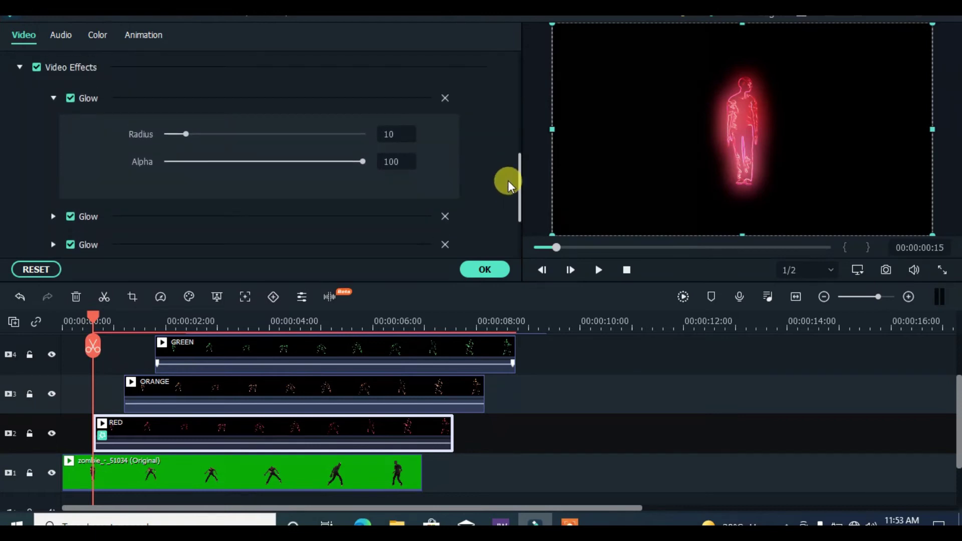
{"action": "left_click", "coordinate": [54, 217]}
{"action": "left_click_drag", "start_coordinate": [520, 158], "coordinate": [519, 195]}
{"action": "left_click", "coordinate": [54, 228]}
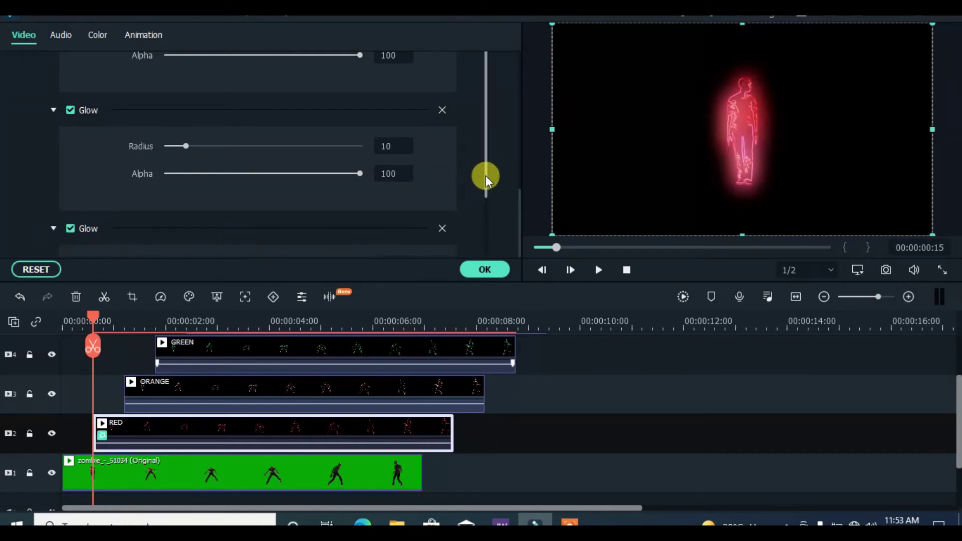
{"action": "left_click_drag", "start_coordinate": [521, 192], "coordinate": [520, 153]}
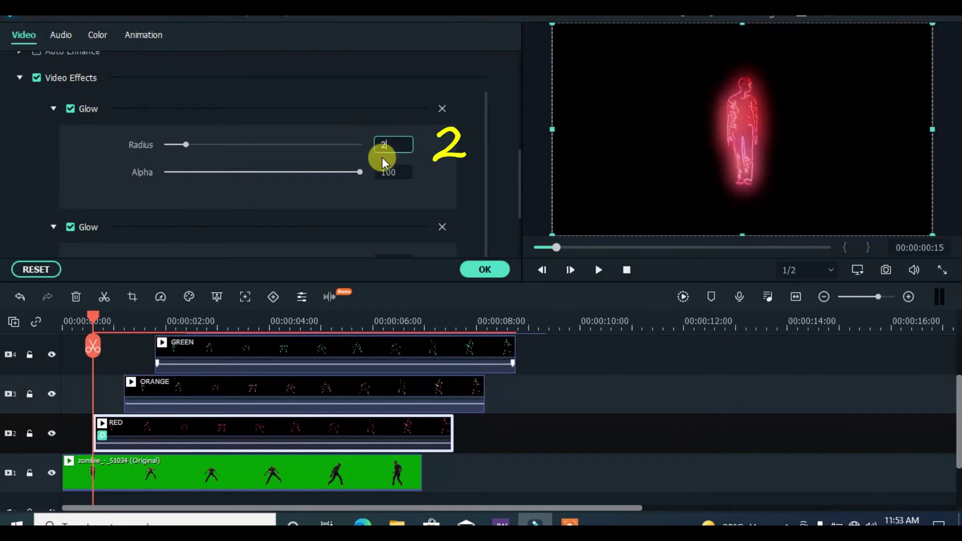
{"action": "left_click", "coordinate": [467, 163]}
- Set the radius of the RED clip's second Glow effect to 3
{"action": "scroll", "coordinate": [513, 154], "scroll_direction": "down", "scroll_amount": 3}
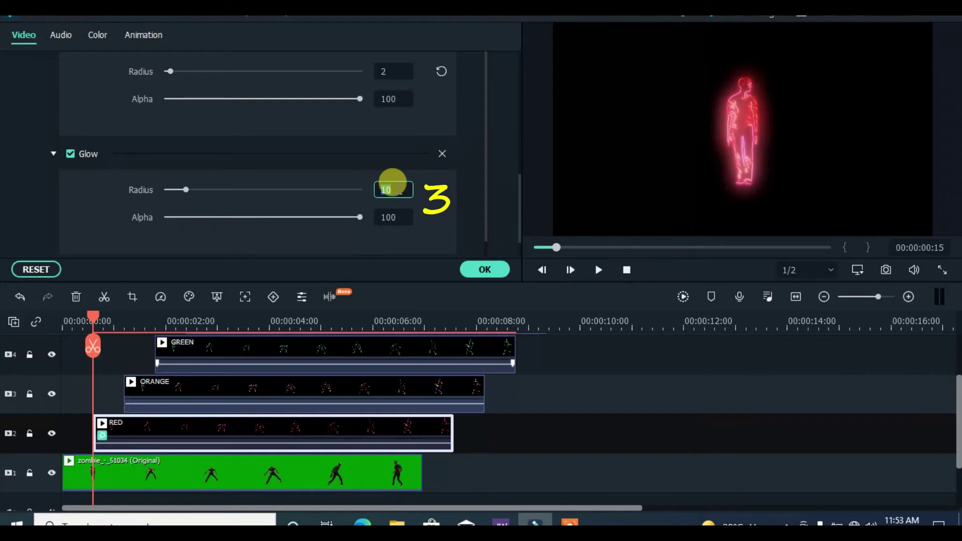
{"action": "left_click_drag", "start_coordinate": [519, 183], "coordinate": [519, 212]}
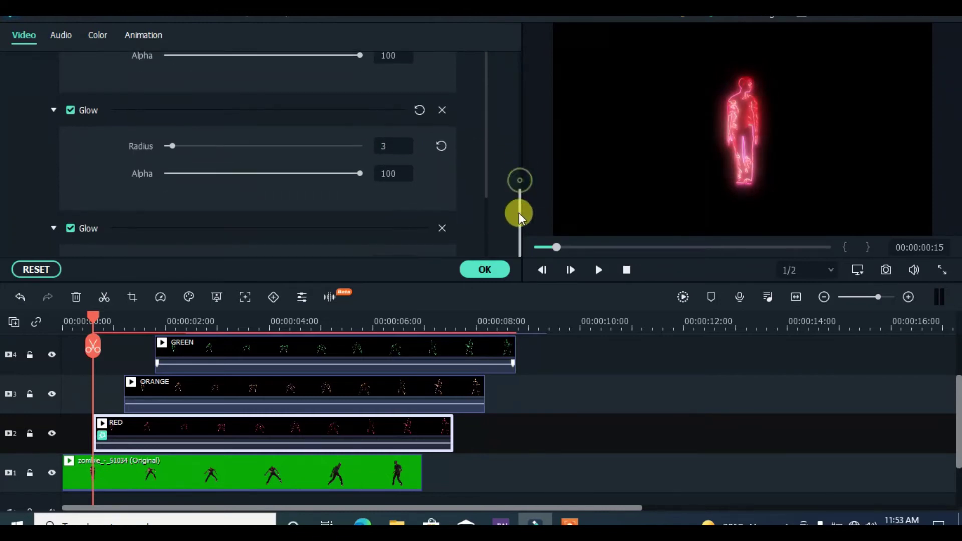
{"action": "scroll", "coordinate": [491, 149], "scroll_direction": "down", "scroll_amount": 3}
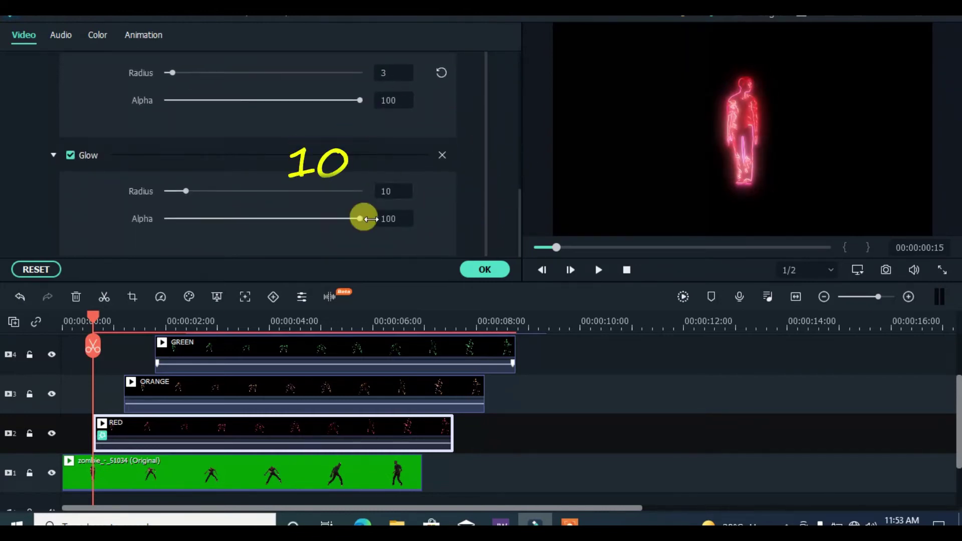
- Set the RED clip's blending mode to Lighten
{"action": "scroll", "coordinate": [487, 191], "scroll_direction": "up", "scroll_amount": 3}
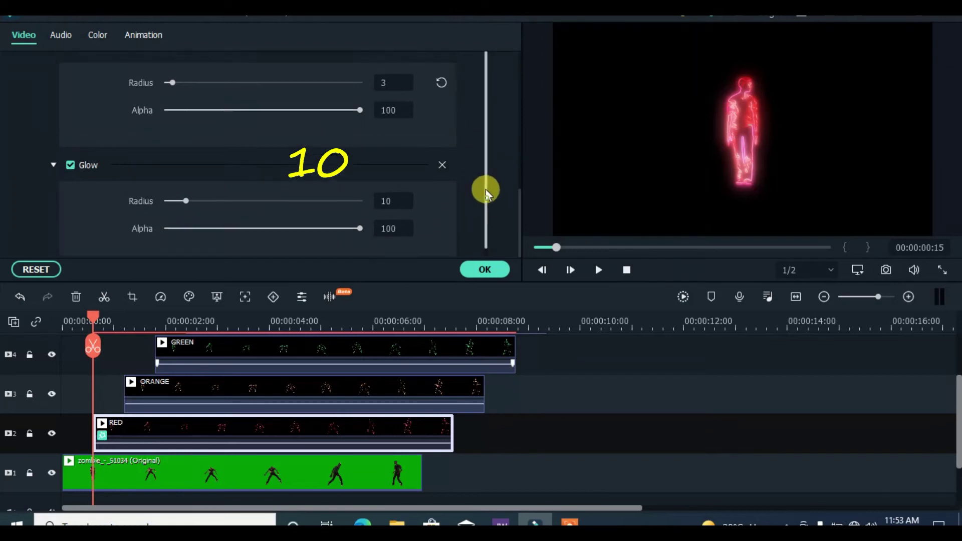
{"action": "left_click_drag", "start_coordinate": [520, 207], "coordinate": [518, 86]}
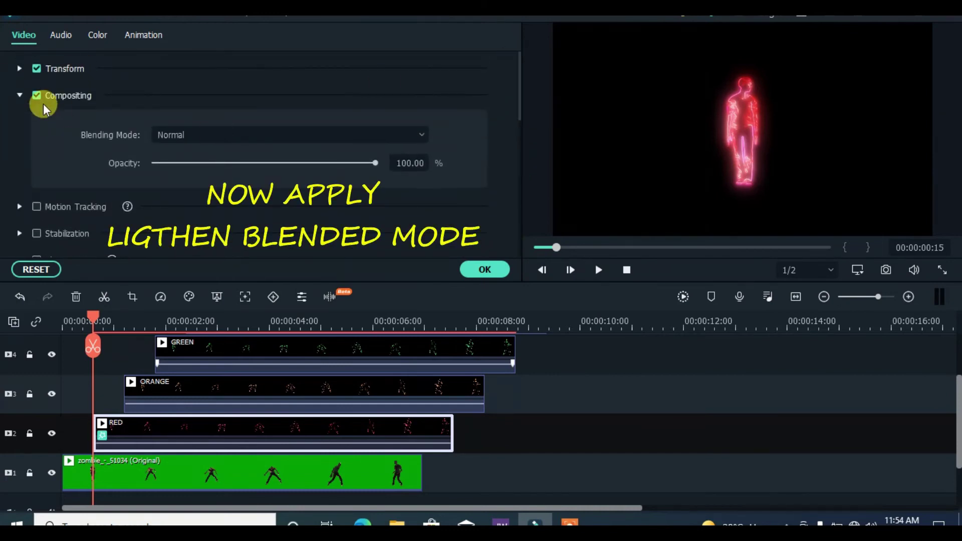
{"action": "left_click", "coordinate": [271, 135]}
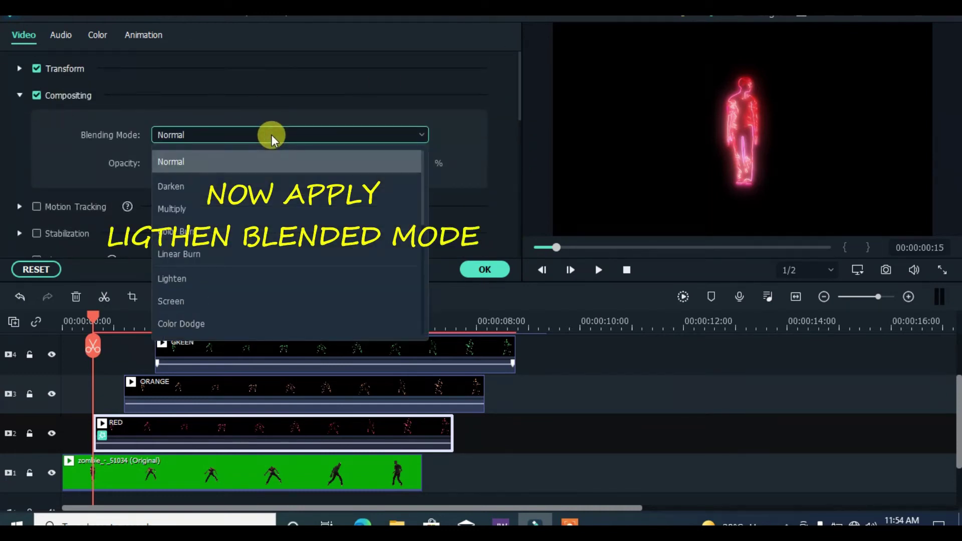
{"action": "left_click", "coordinate": [171, 278]}
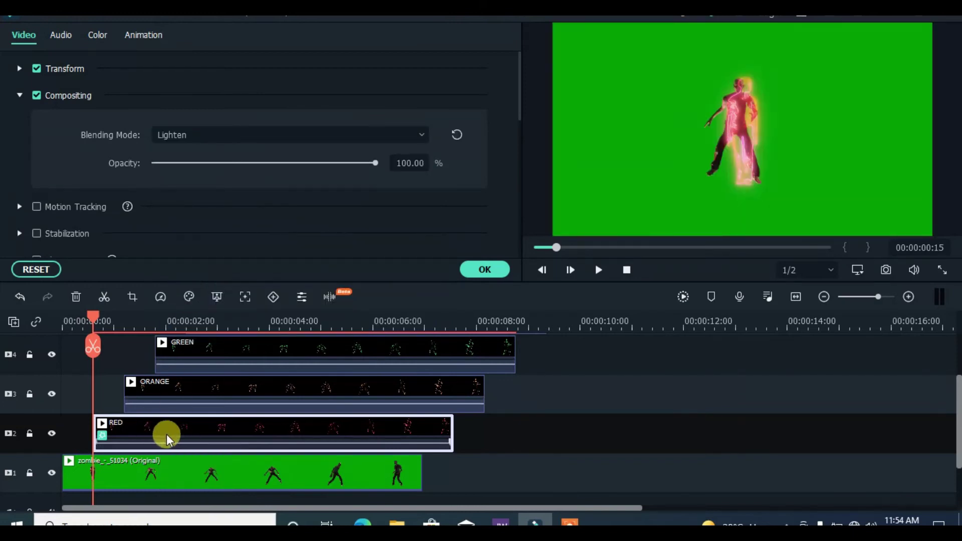
- Copy the RED clip's effects and paste them onto the ORANGE, GREEN and BLUE clips together
{"action": "right_click", "coordinate": [210, 428]}
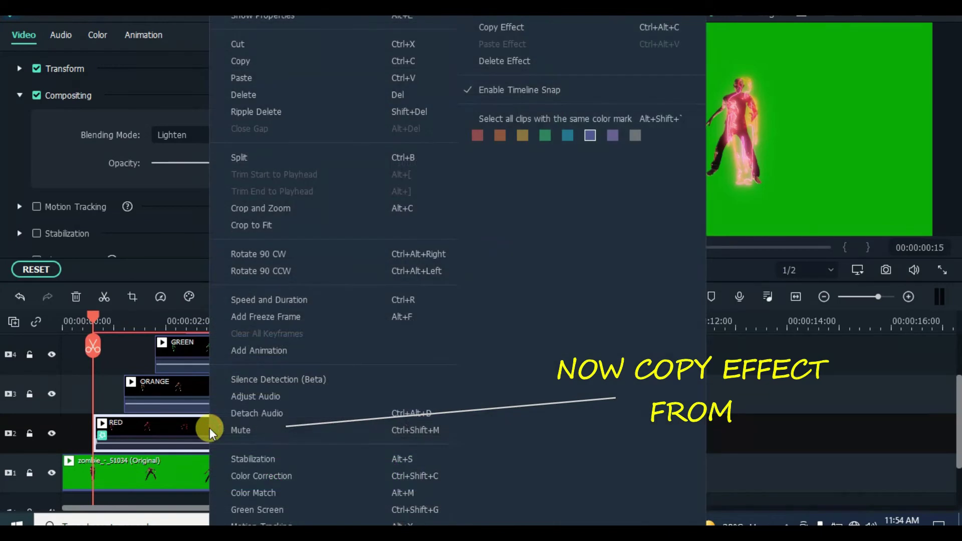
{"action": "left_click", "coordinate": [496, 29]}
{"action": "left_click_drag", "start_coordinate": [93, 314], "coordinate": [121, 321]}
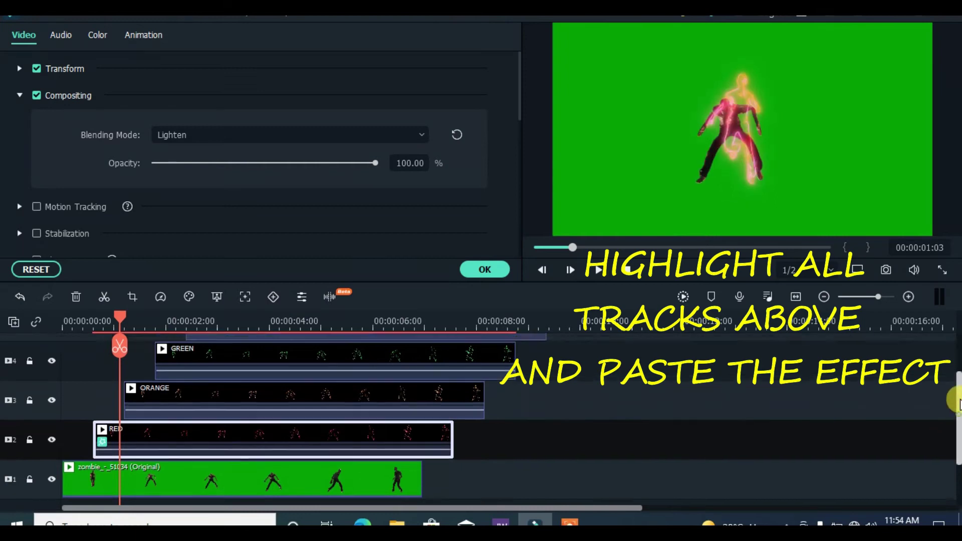
{"action": "scroll", "coordinate": [951, 386], "scroll_direction": "up", "scroll_amount": 2}
{"action": "left_click_drag", "start_coordinate": [530, 441], "coordinate": [371, 354]}
{"action": "right_click", "coordinate": [368, 363]}
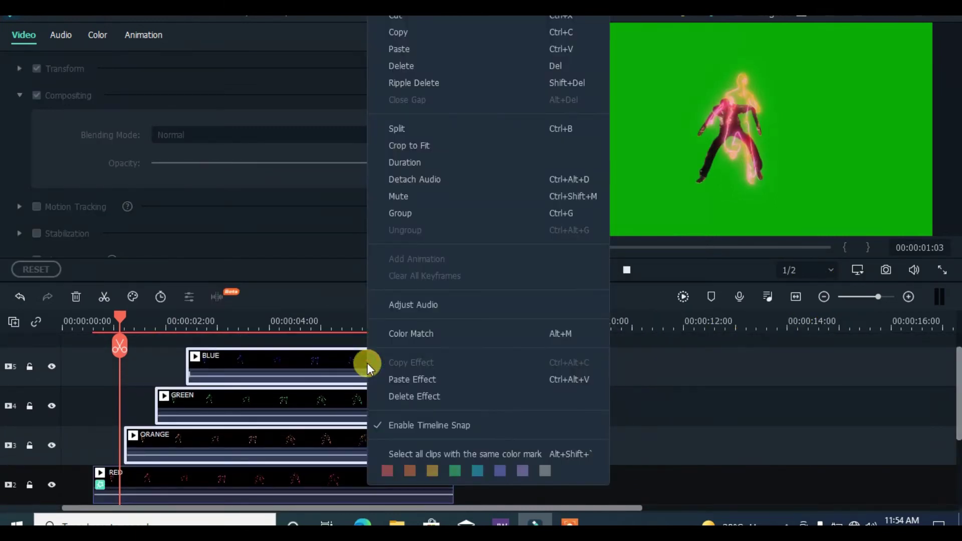
{"action": "left_click", "coordinate": [408, 380]}
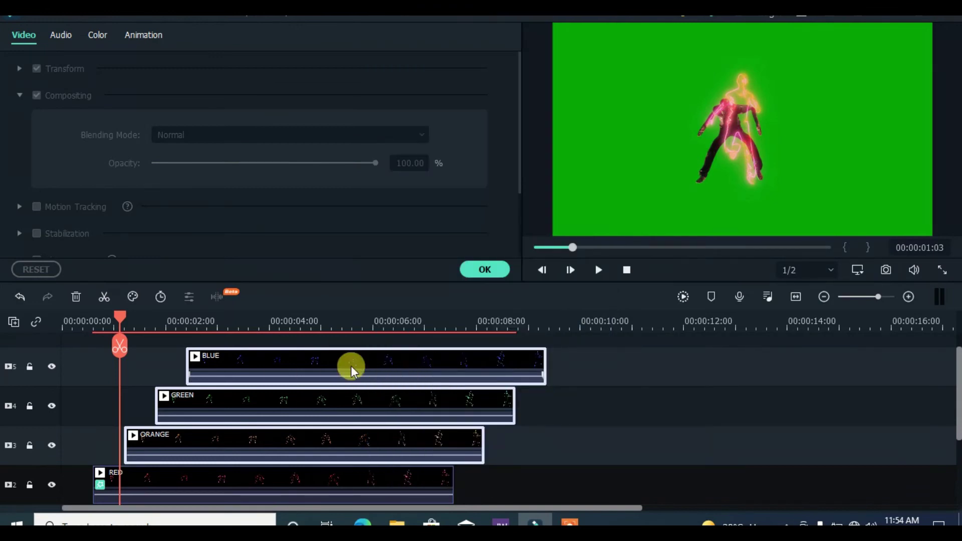
{"action": "left_click_drag", "start_coordinate": [113, 321], "coordinate": [47, 323]}
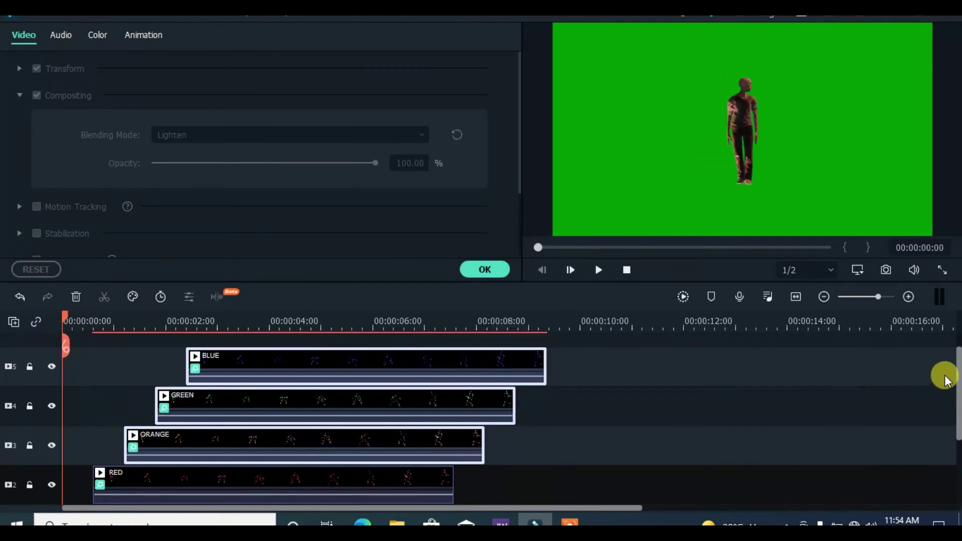
- Move the original zombie clip to a new track above the BLUE clip and reduce the track height
{"action": "scroll", "coordinate": [945, 381], "scroll_direction": "down", "scroll_amount": 2}
{"action": "left_click", "coordinate": [204, 477]}
{"action": "left_click_drag", "start_coordinate": [176, 467], "coordinate": [221, 393]}
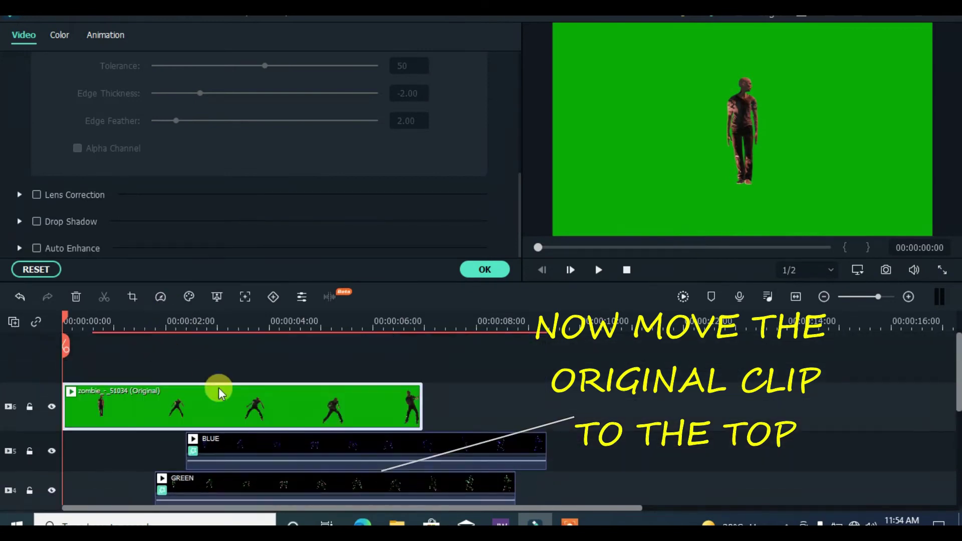
{"action": "left_click", "coordinate": [13, 322]}
{"action": "mouse_move", "coordinate": [71, 427]}
{"action": "left_click", "coordinate": [219, 431]}
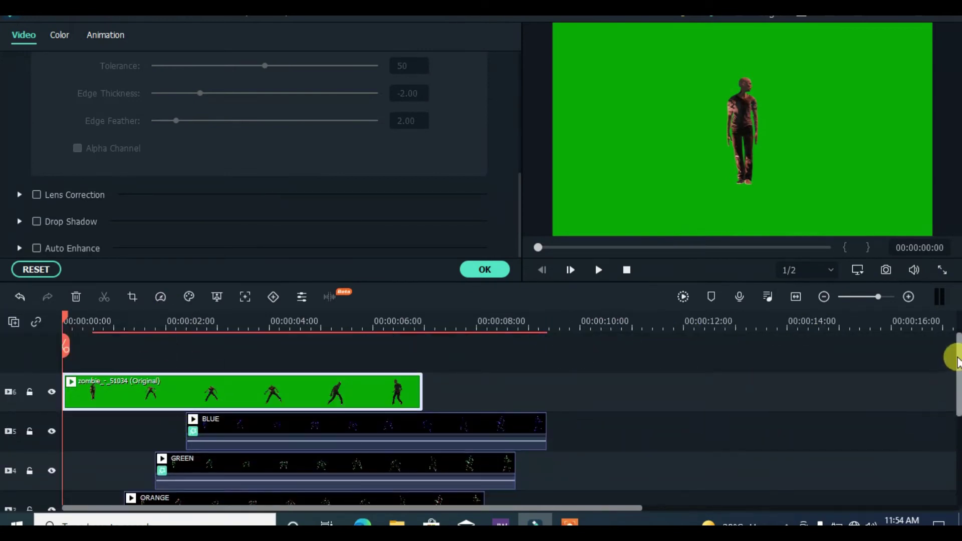
{"action": "left_click_drag", "start_coordinate": [956, 361], "coordinate": [897, 372]}
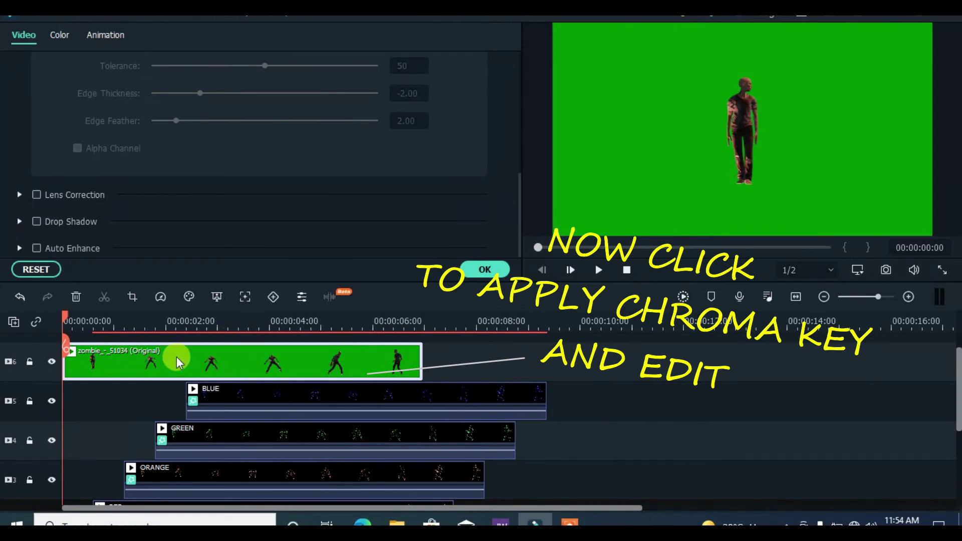
- Enable Chroma Key on the original zombie clip with an offset of 11 and apply the settings
{"action": "left_click_drag", "start_coordinate": [521, 198], "coordinate": [515, 137]}
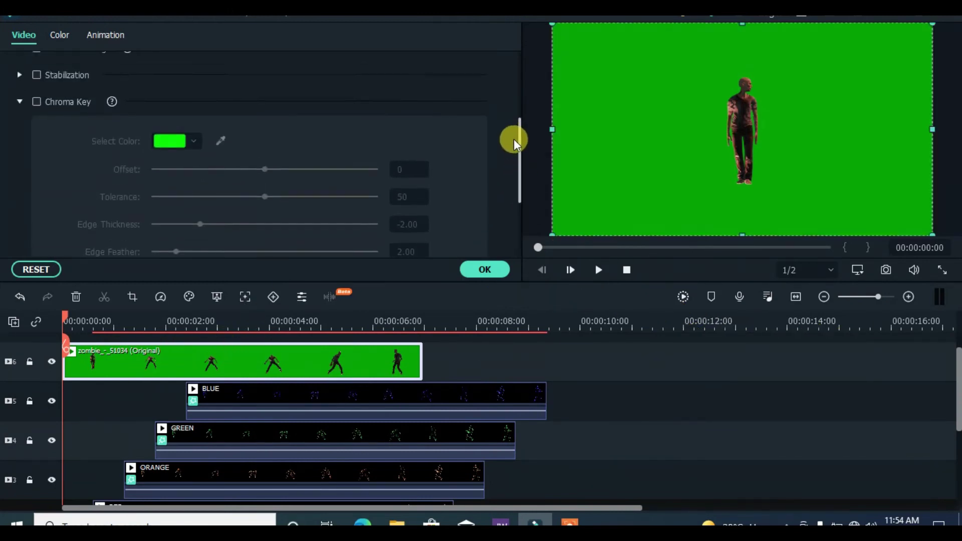
{"action": "left_click", "coordinate": [37, 103]}
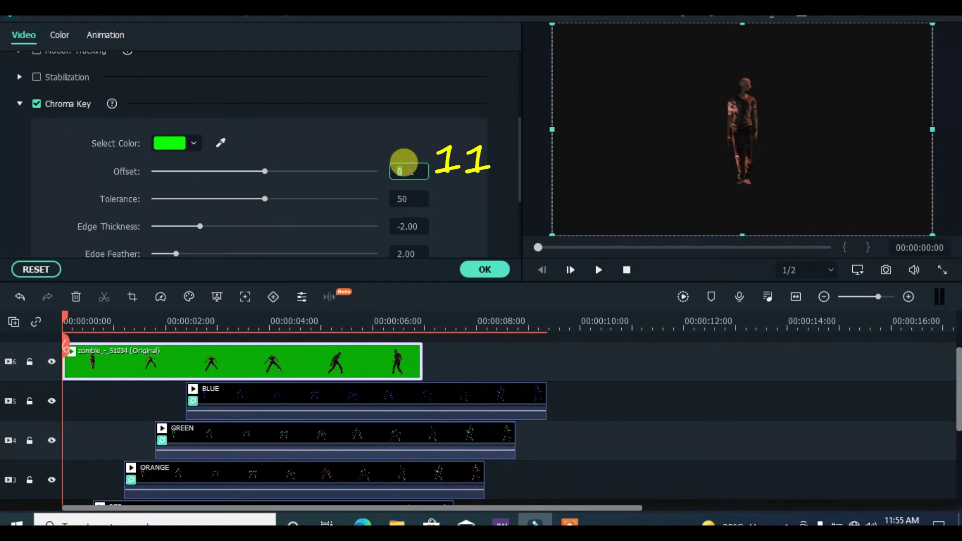
{"action": "scroll", "coordinate": [416, 148], "scroll_direction": "down", "scroll_amount": 1}
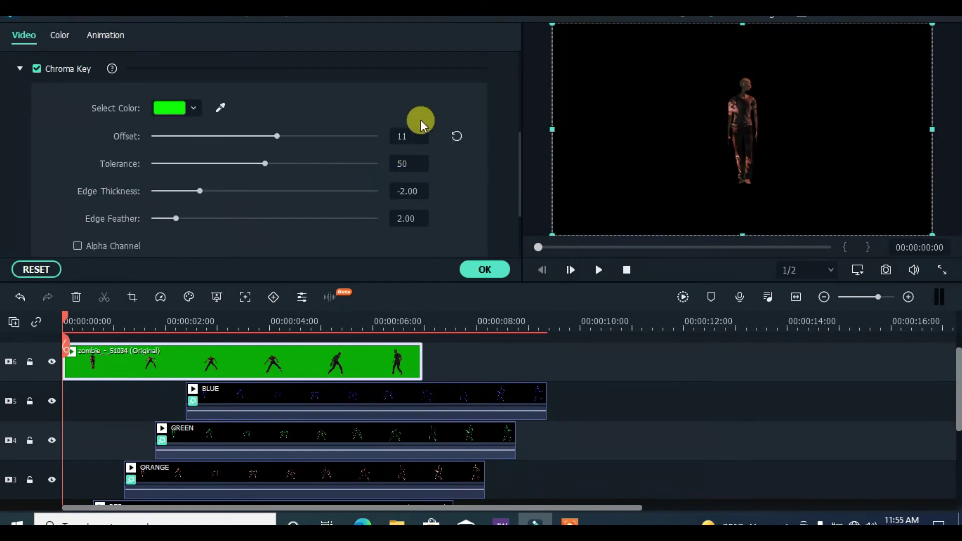
{"action": "left_click", "coordinate": [485, 270]}
- Render the timeline preview and play the layered composition from the start
{"action": "left_click", "coordinate": [683, 297]}
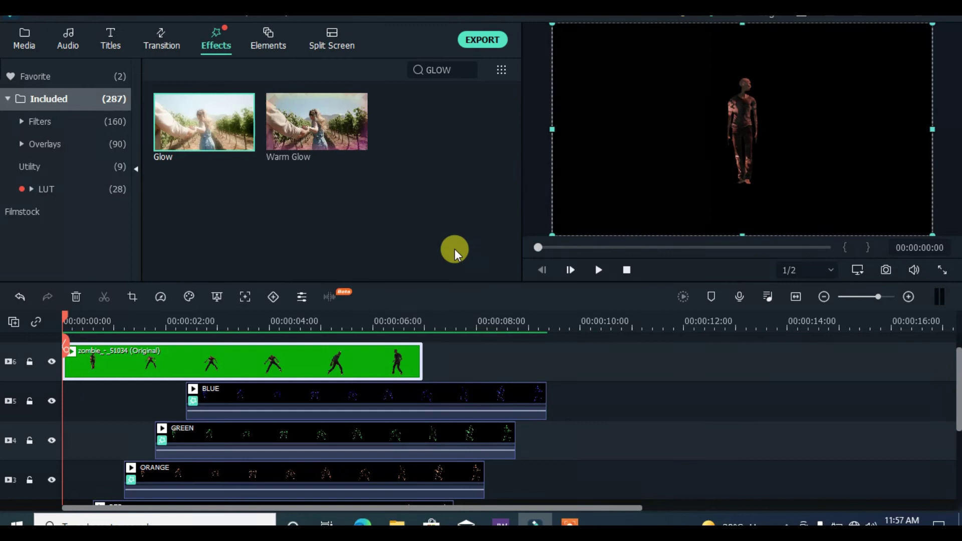
{"action": "left_click", "coordinate": [597, 269]}
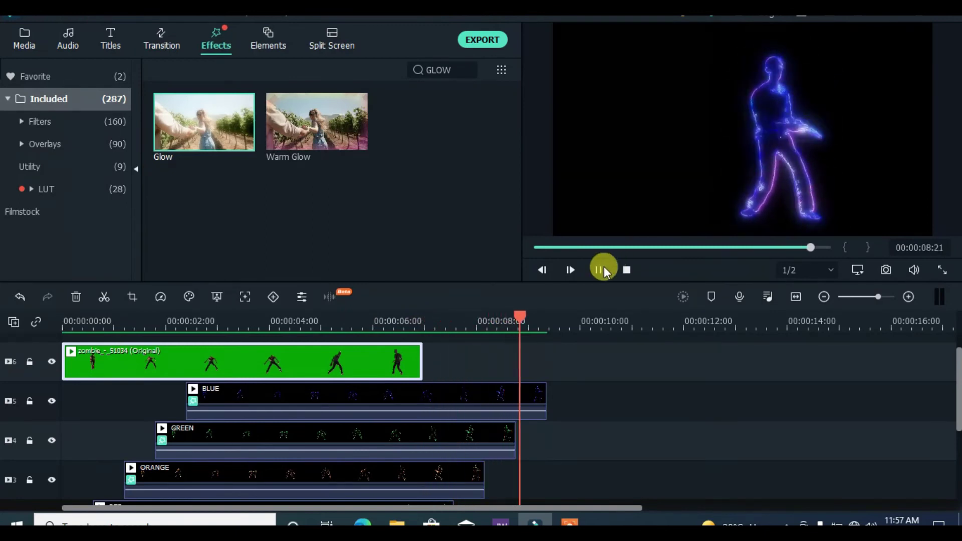
- Trim the ends of the BLUE, GREEN, ORANGE and RED clips to line up with the end of the original zombie clip
{"action": "left_click", "coordinate": [514, 389]}
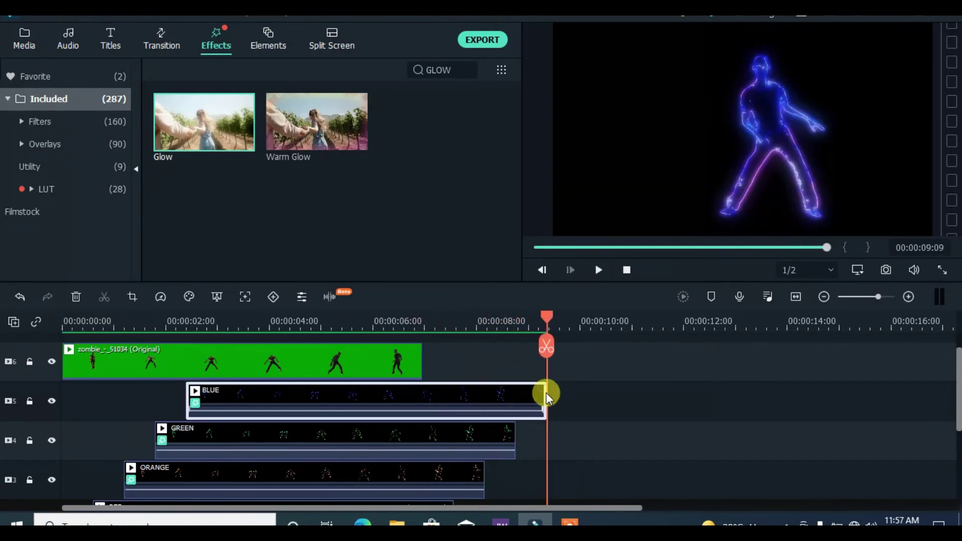
{"action": "left_click_drag", "start_coordinate": [546, 393], "coordinate": [422, 391]}
{"action": "left_click", "coordinate": [503, 432]}
{"action": "left_click_drag", "start_coordinate": [502, 432], "coordinate": [421, 431]}
{"action": "left_click_drag", "start_coordinate": [956, 371], "coordinate": [959, 405]}
{"action": "left_click", "coordinate": [457, 417]}
{"action": "left_click_drag", "start_coordinate": [483, 418], "coordinate": [422, 416]}
{"action": "left_click_drag", "start_coordinate": [453, 455], "coordinate": [422, 454]}
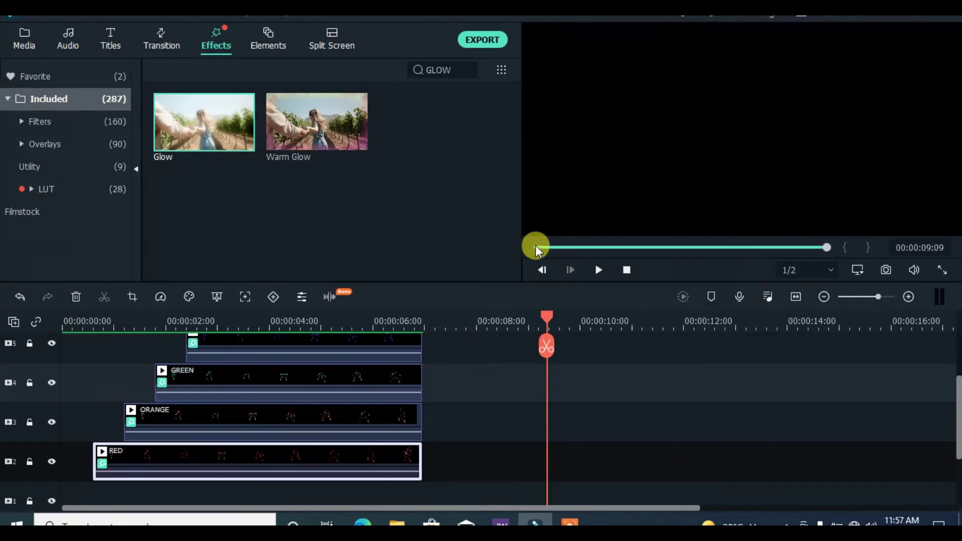
- Return to the beginning and play back the trimmed composition to review the glowing outline trails
{"action": "left_click", "coordinate": [537, 247]}
{"action": "left_click_drag", "start_coordinate": [958, 401], "coordinate": [958, 368]}
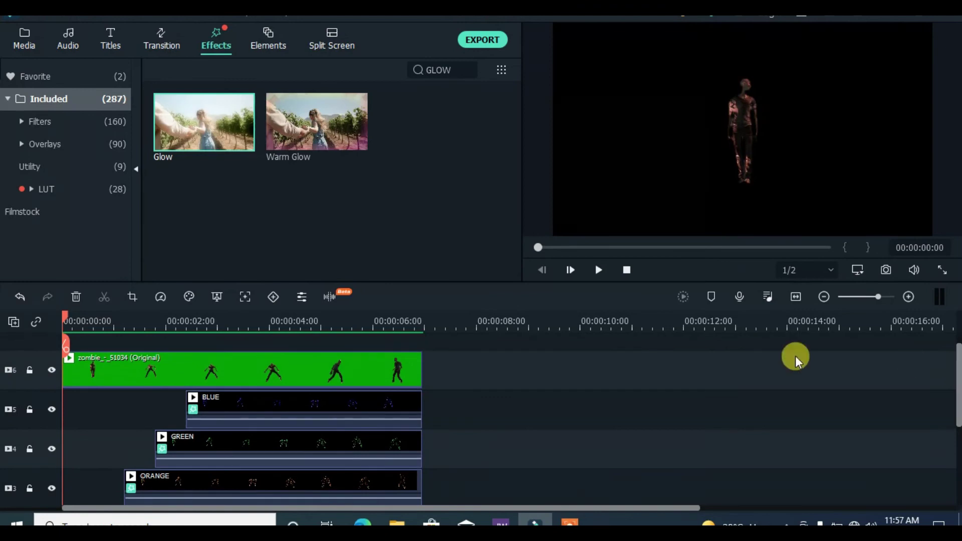
{"action": "left_click", "coordinate": [597, 272]}
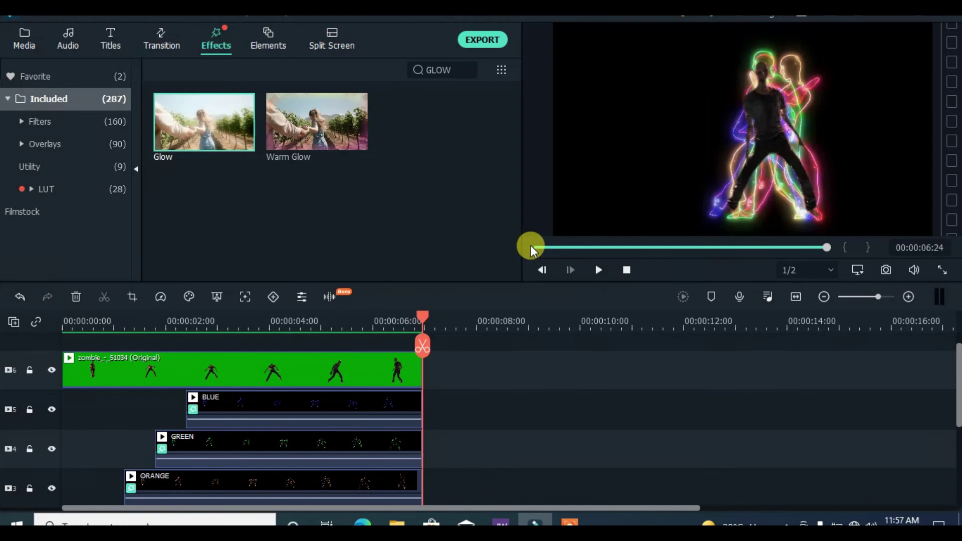
{"action": "left_click", "coordinate": [532, 247]}
{"action": "left_click", "coordinate": [599, 270]}
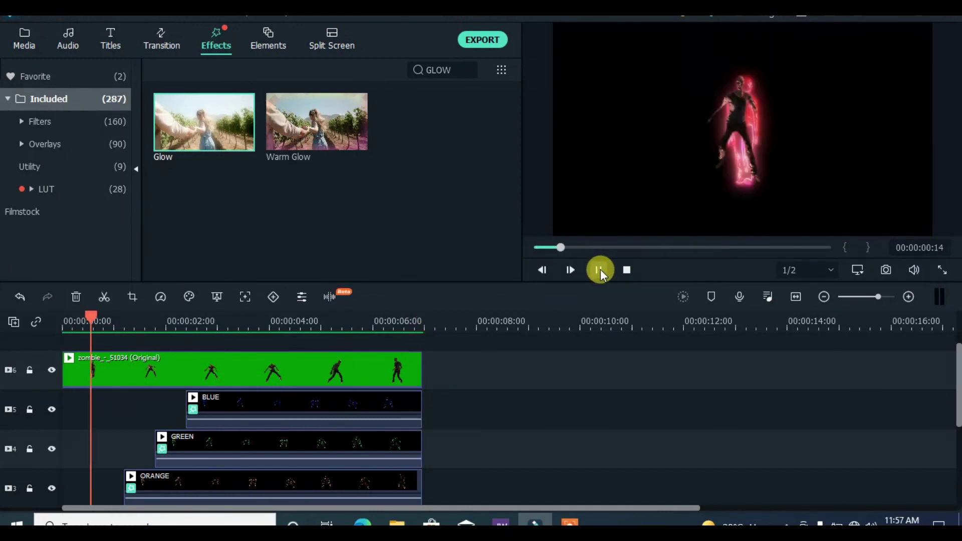